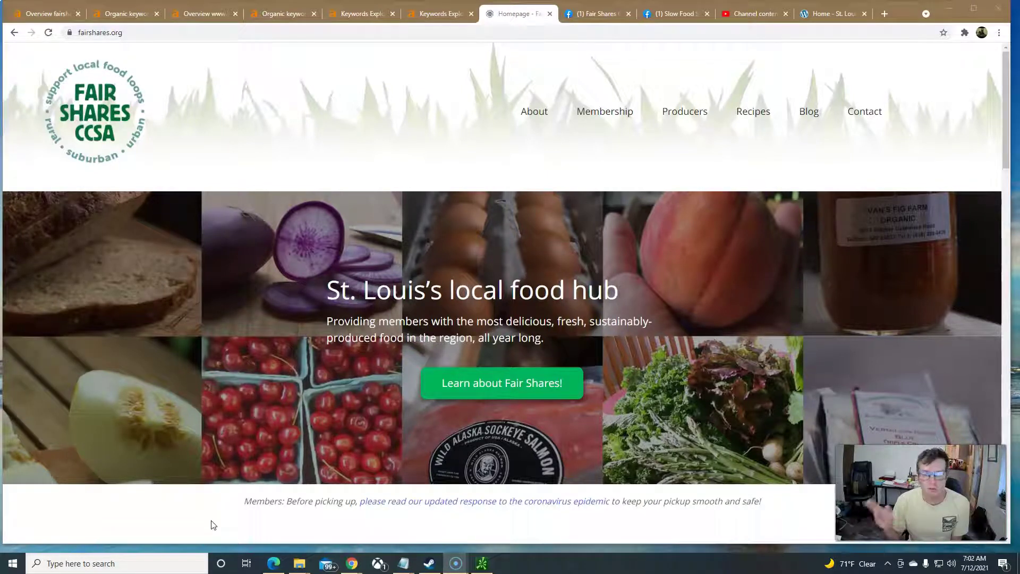
Step: Examine the Fair Shares homepage from the hero banner through the welcome text, trial offer, pricing link and video to the footer
click(234, 516)
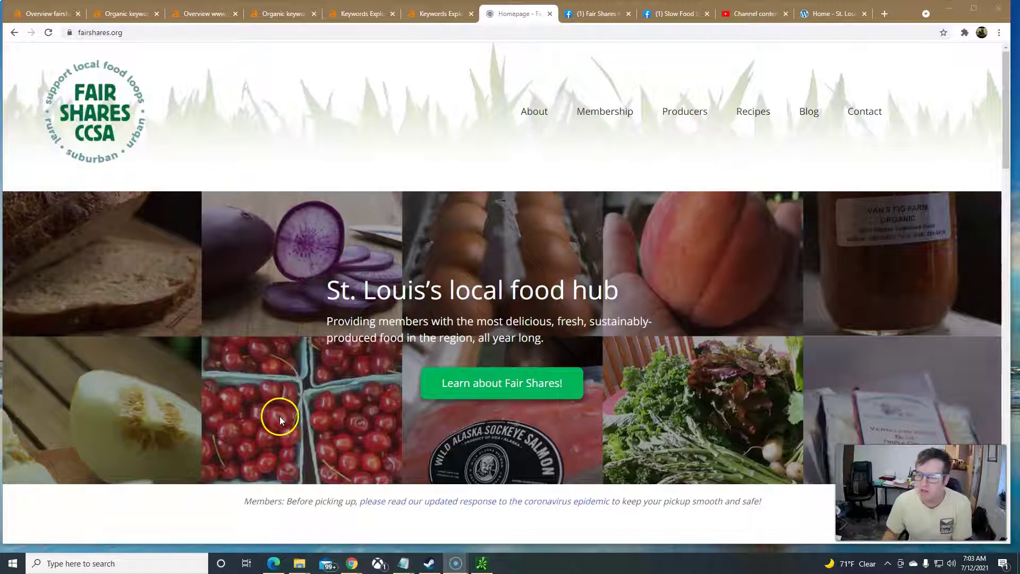
scroll(291, 416, down, 3)
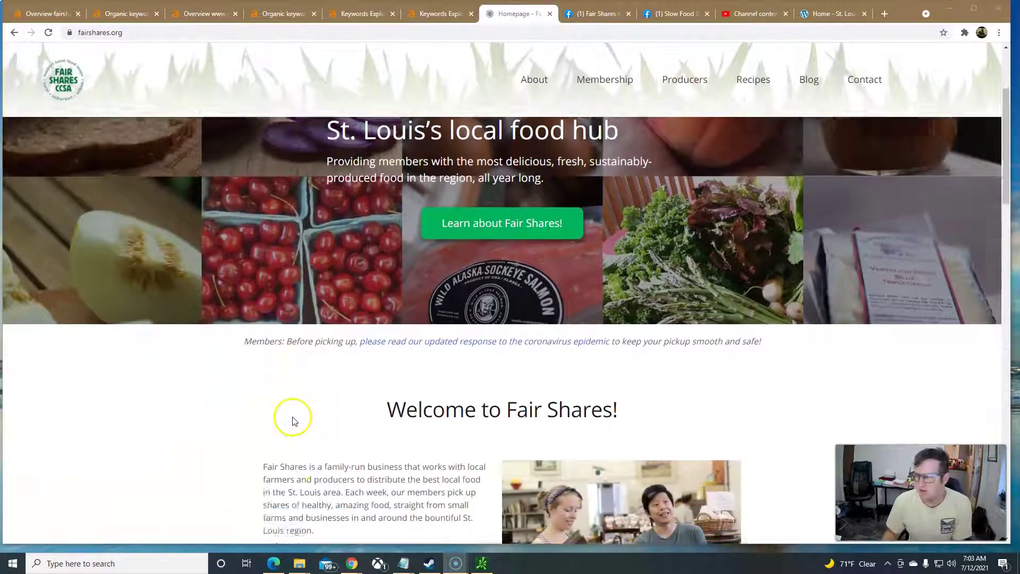
scroll(294, 421, down, 3)
scroll(294, 412, down, 1)
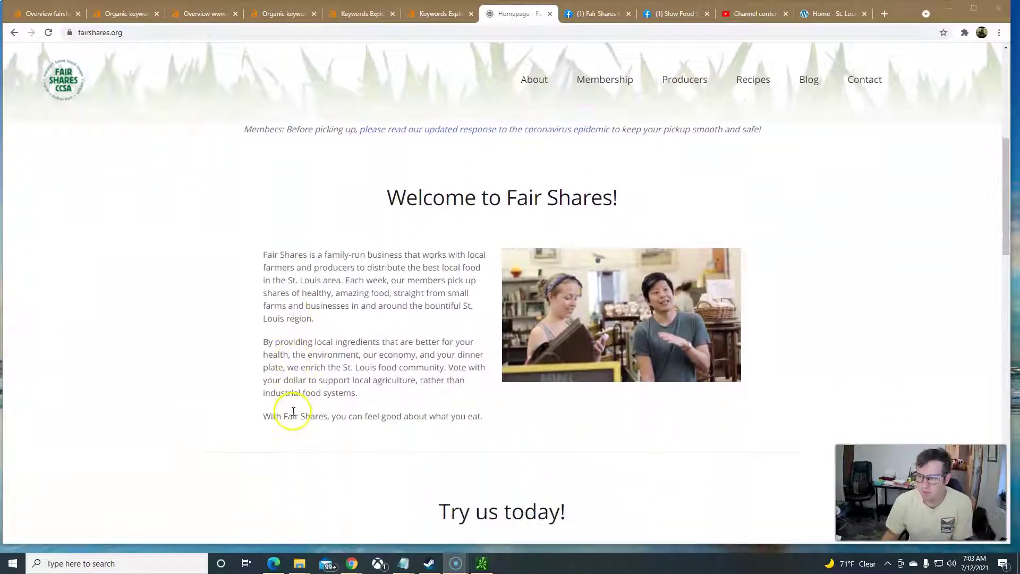
scroll(291, 409, down, 1)
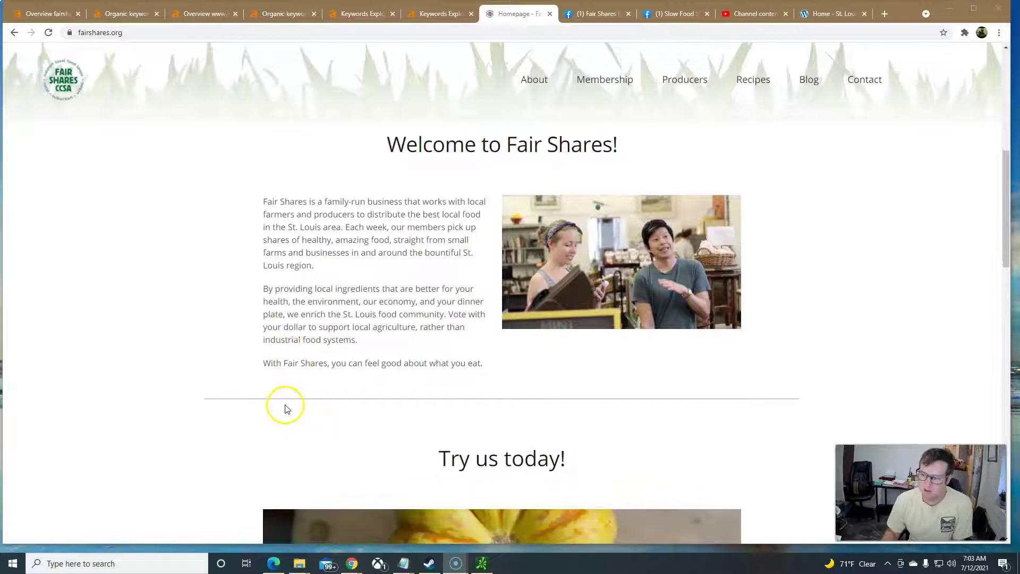
scroll(285, 407, down, 1)
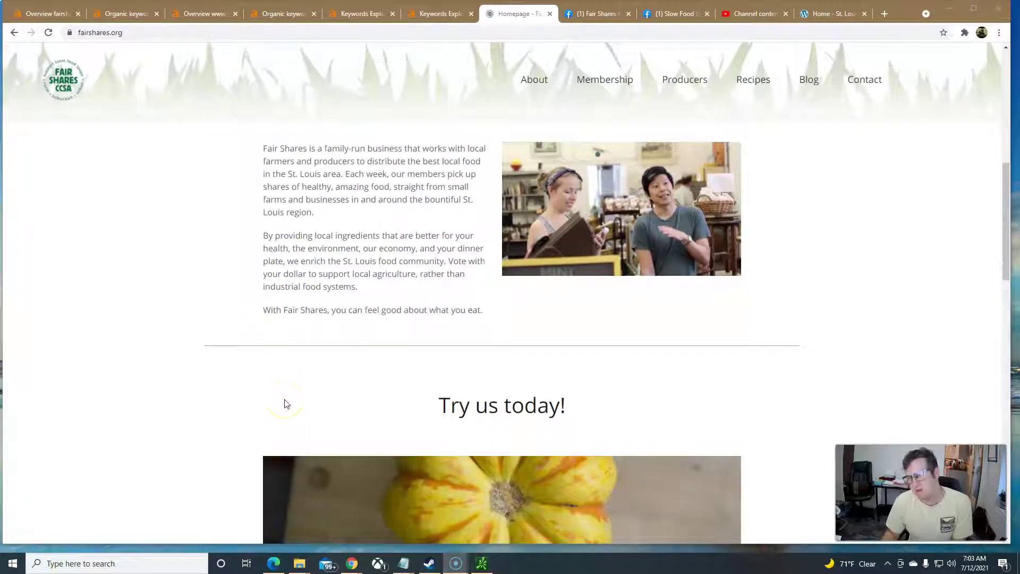
scroll(285, 404, down, 1)
scroll(262, 388, down, 2)
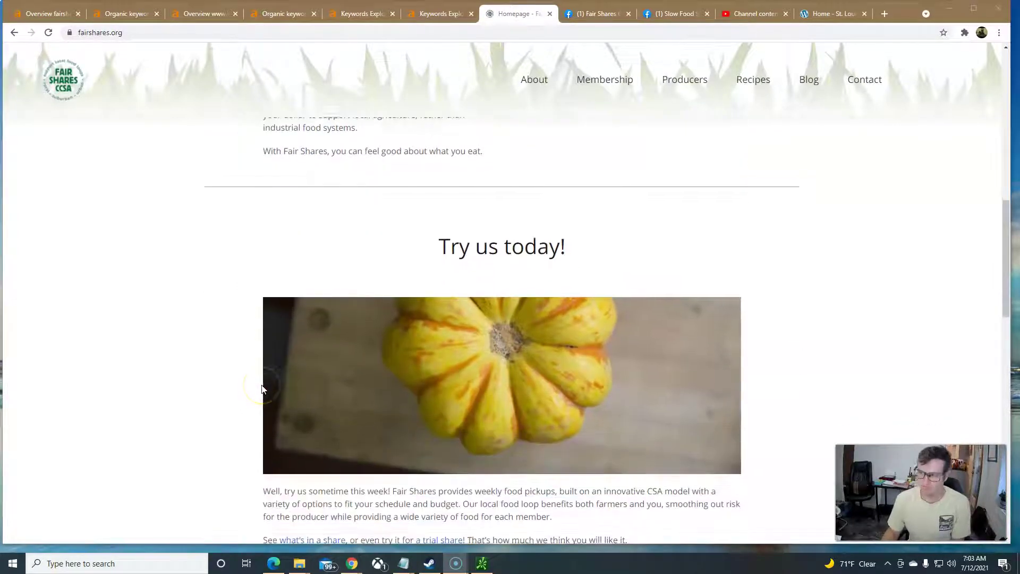
scroll(266, 388, down, 2)
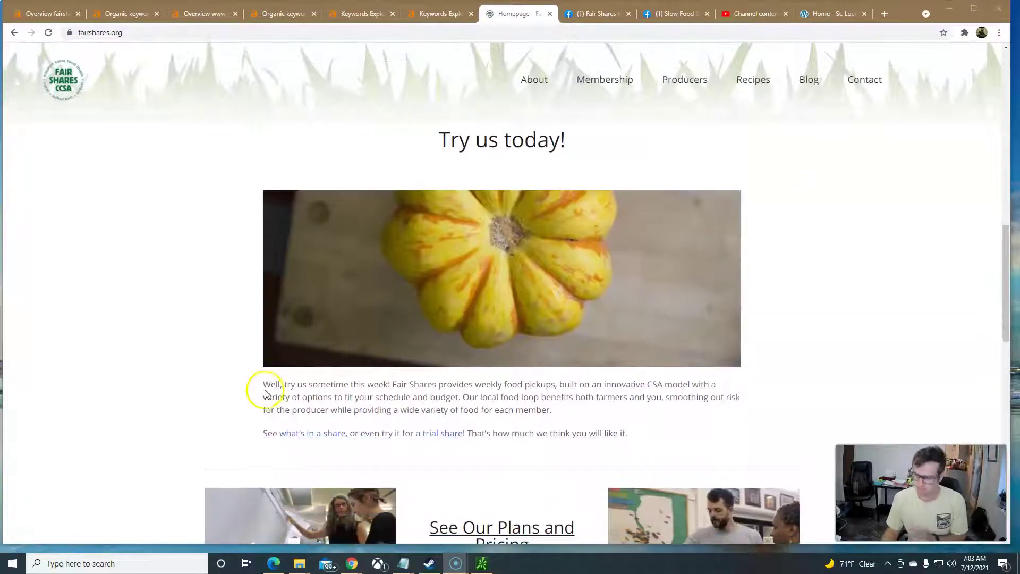
scroll(276, 390, down, 2)
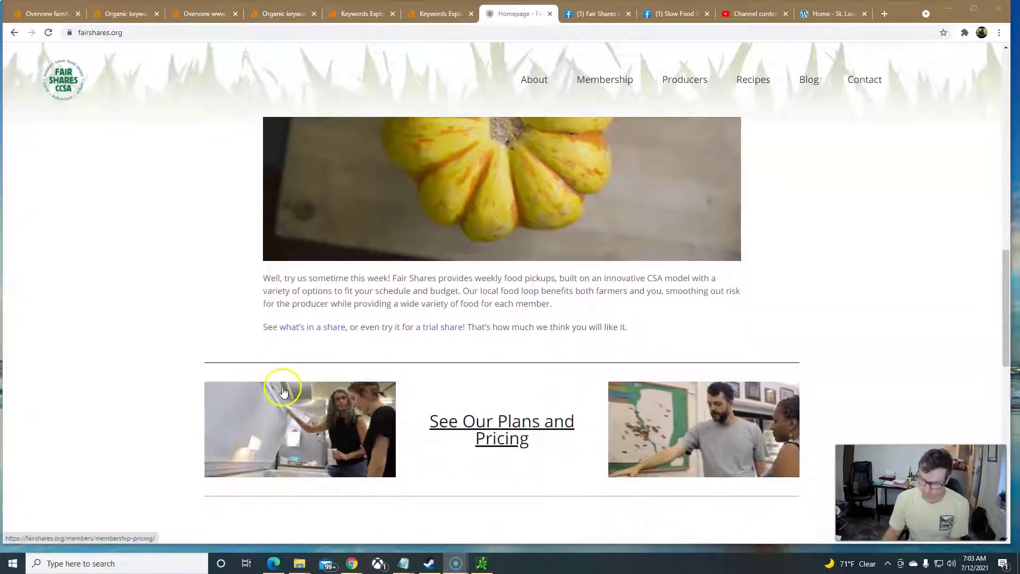
scroll(319, 398, down, 1)
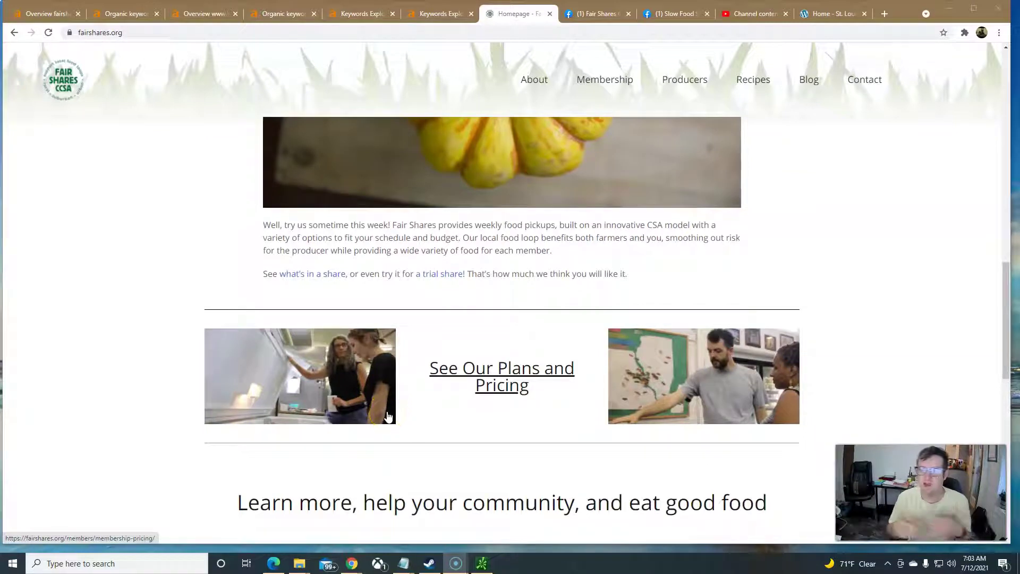
scroll(378, 404, down, 2)
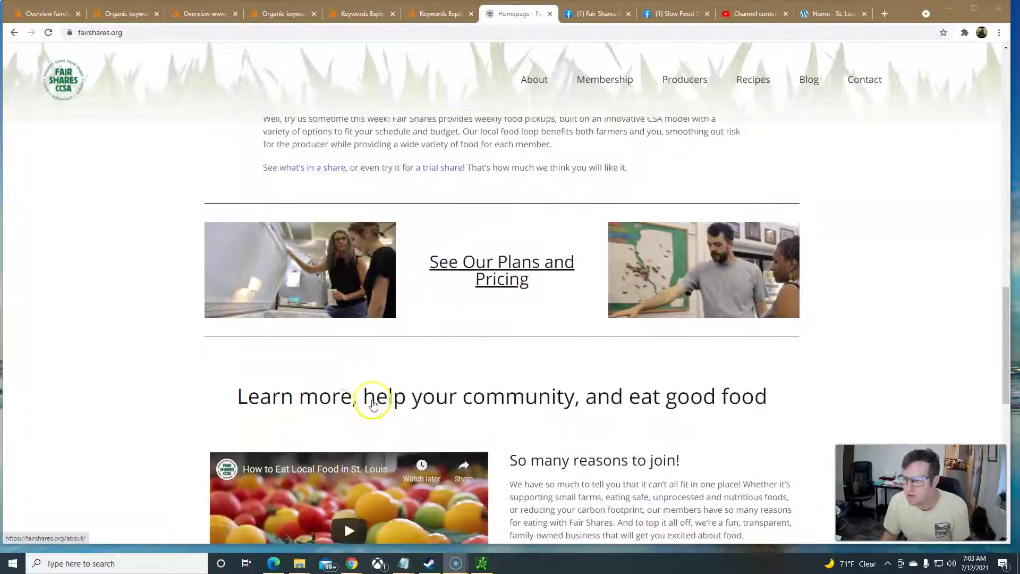
scroll(251, 409, down, 3)
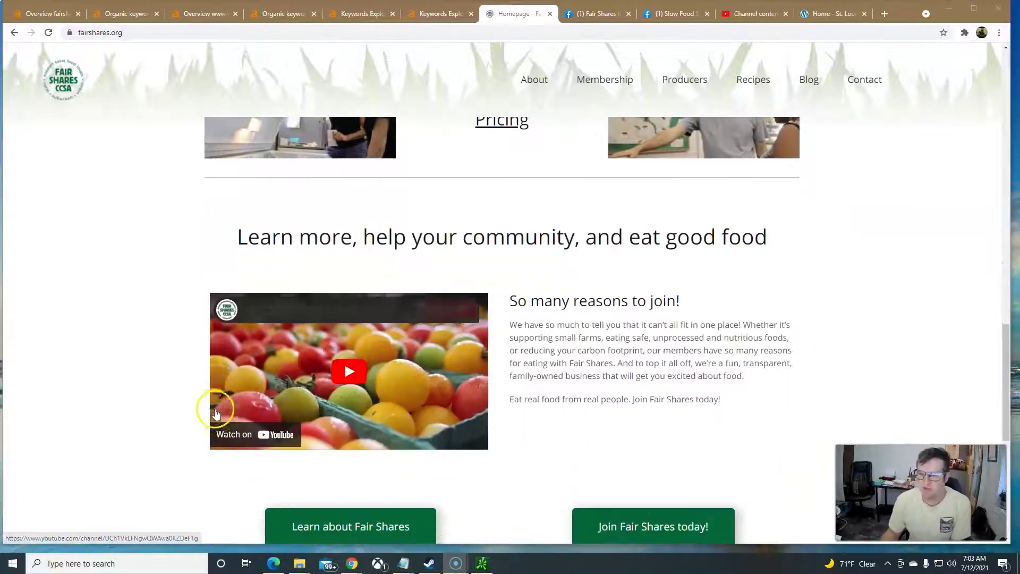
scroll(169, 407, down, 2)
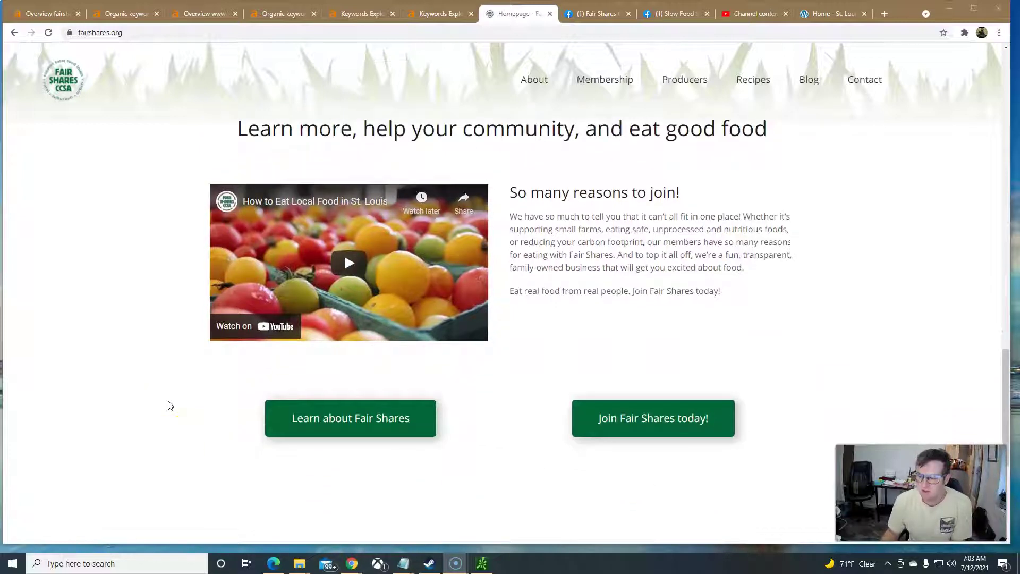
scroll(169, 405, down, 4)
scroll(170, 404, down, 2)
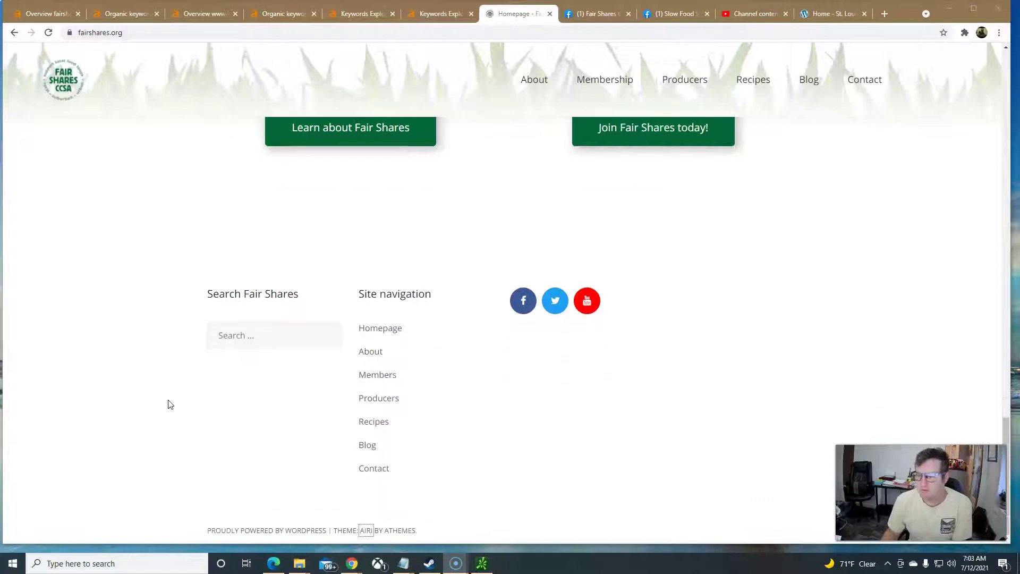
Step: Review the homepage sections between the welcome text and the footer once more, and return to the hero banner
scroll(170, 405, up, 4)
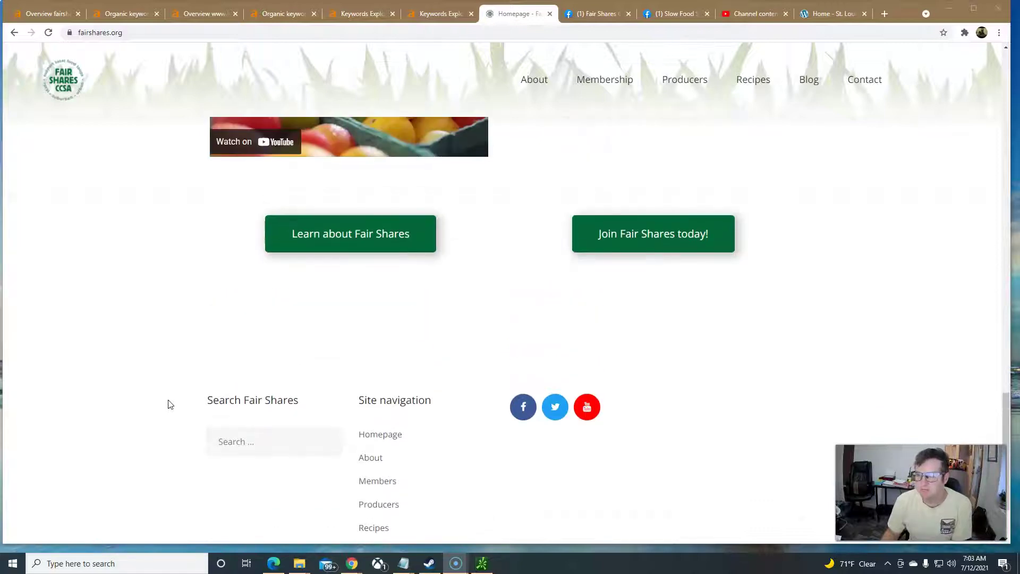
scroll(170, 405, up, 8)
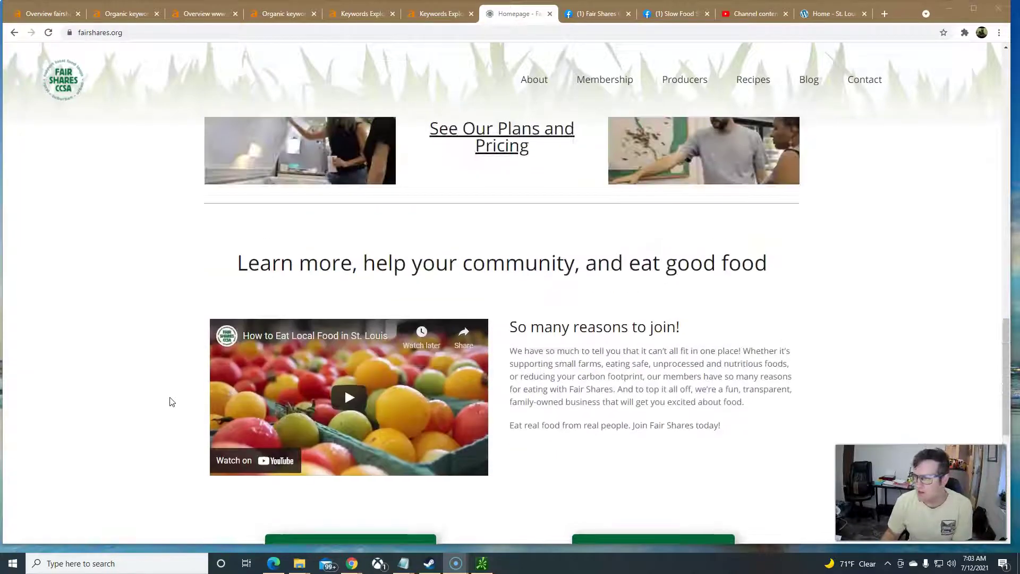
scroll(171, 402, up, 9)
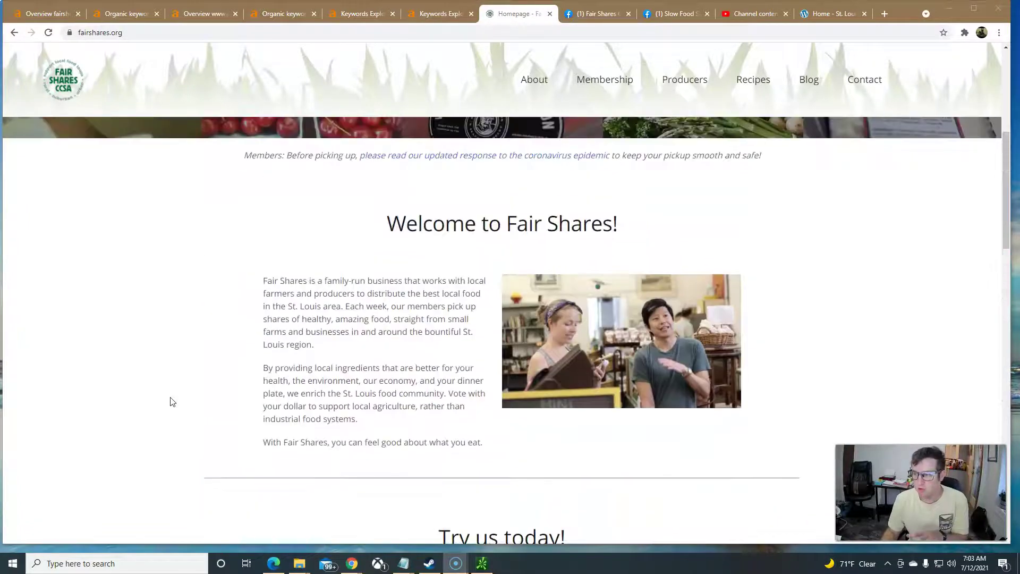
scroll(172, 401, down, 8)
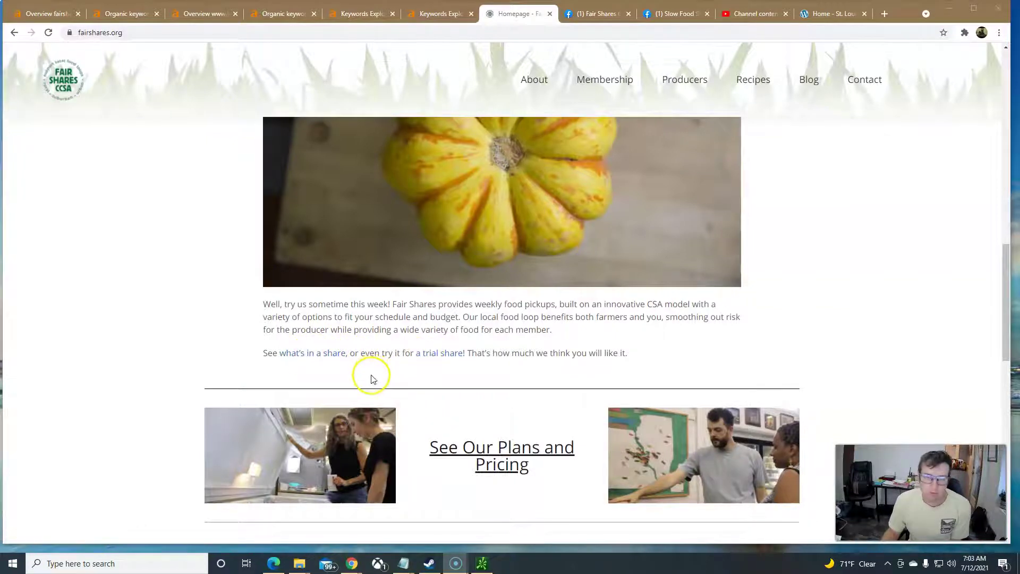
scroll(420, 381, down, 6)
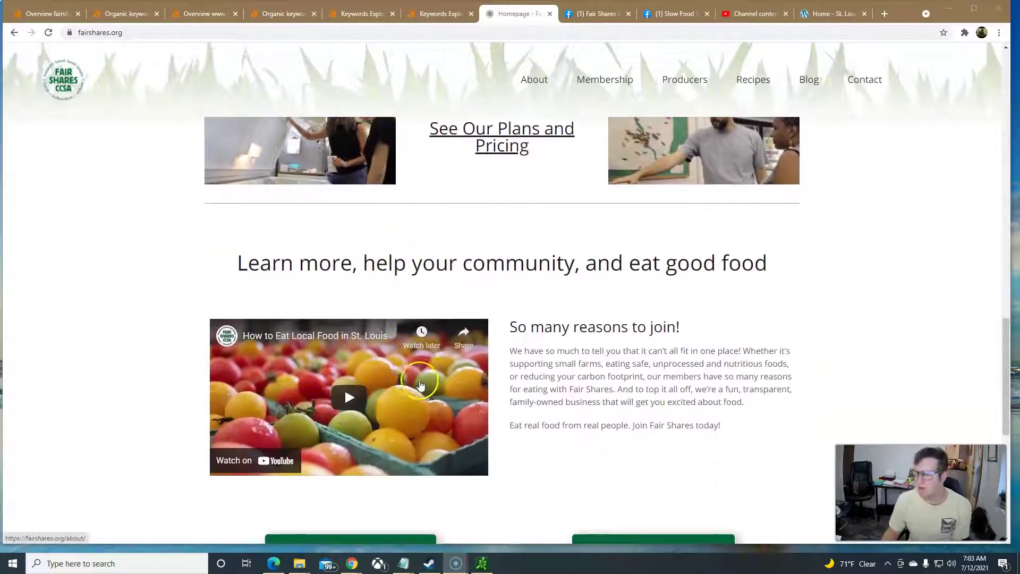
scroll(420, 384, down, 8)
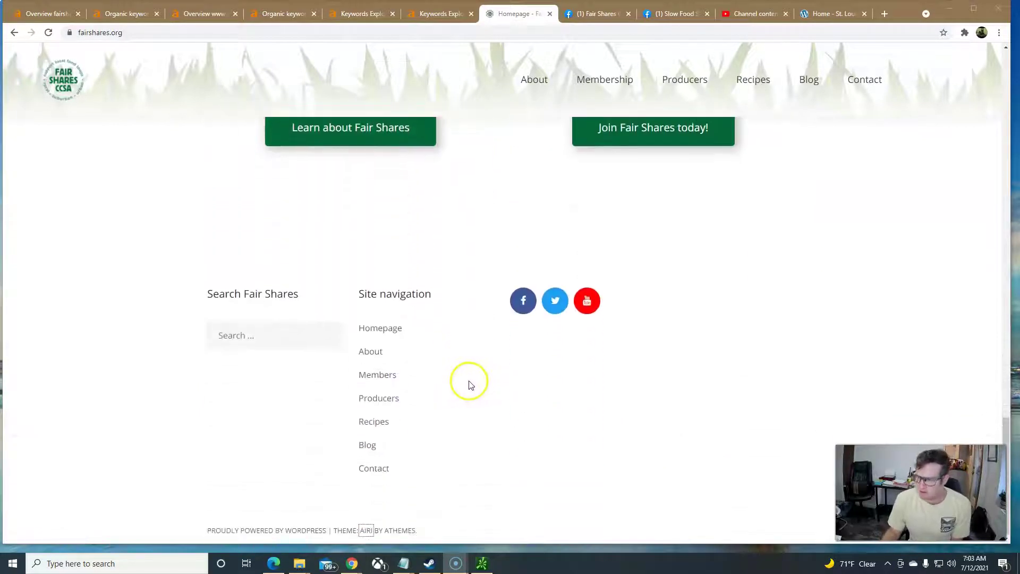
scroll(469, 384, up, 8)
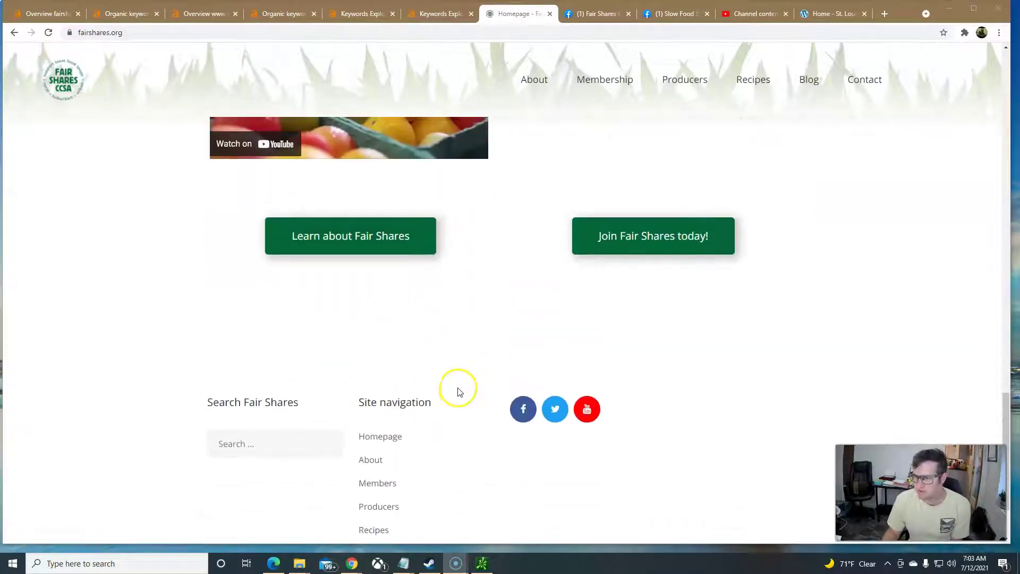
scroll(468, 396, up, 17)
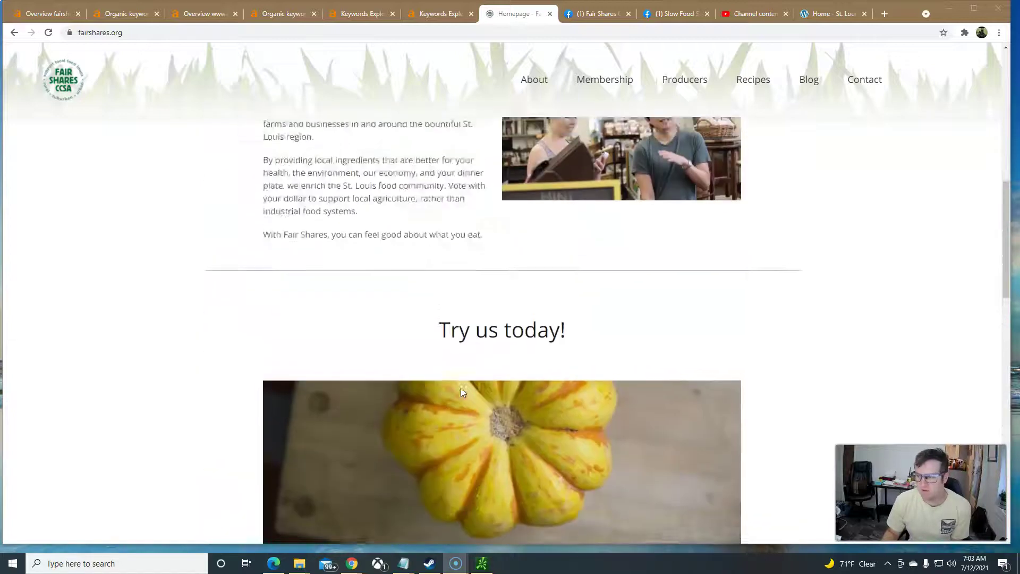
scroll(461, 388, up, 3)
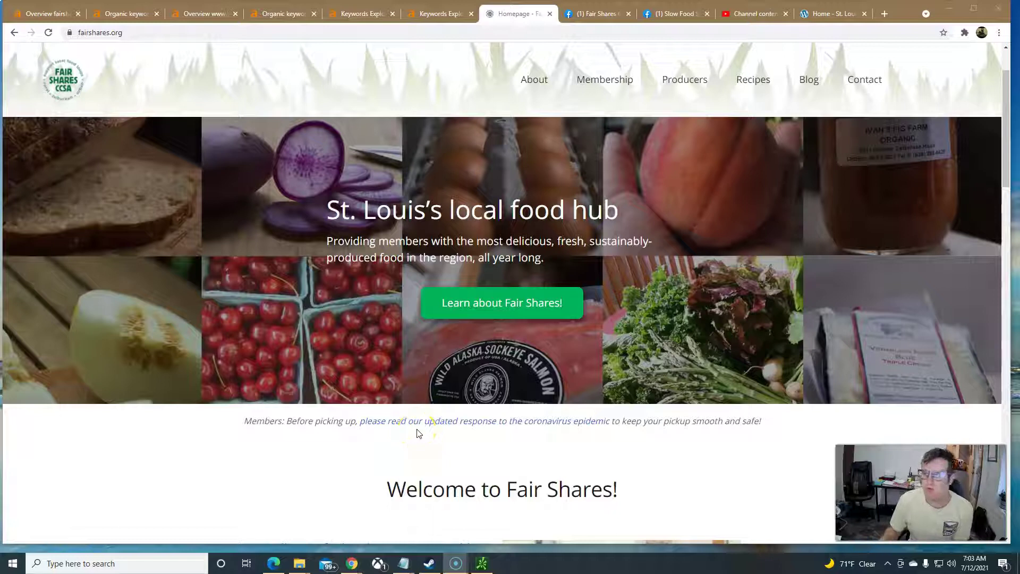
scroll(678, 455, up, 1)
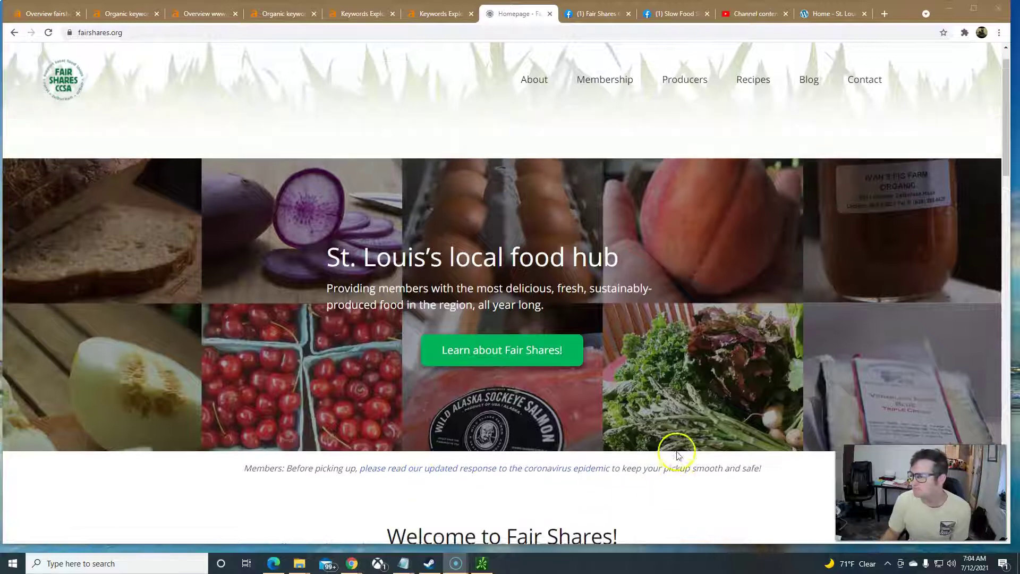
scroll(638, 446, up, 1)
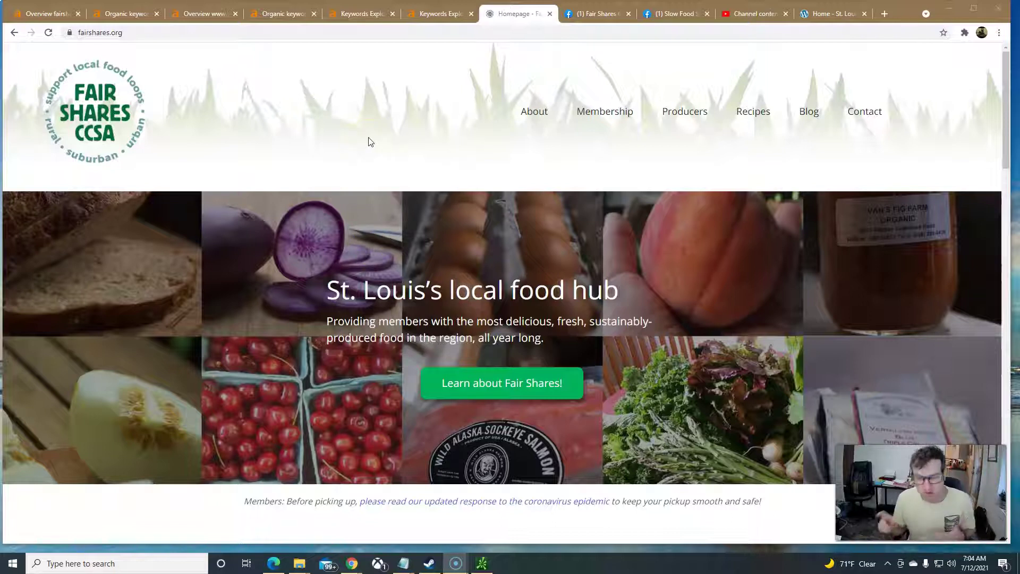
click(468, 140)
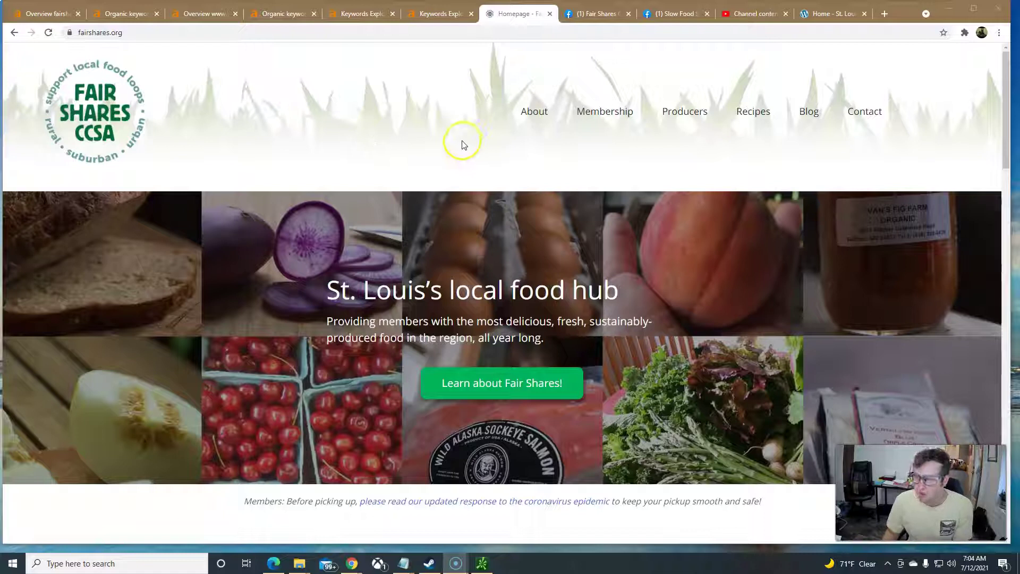
scroll(449, 120, down, 2)
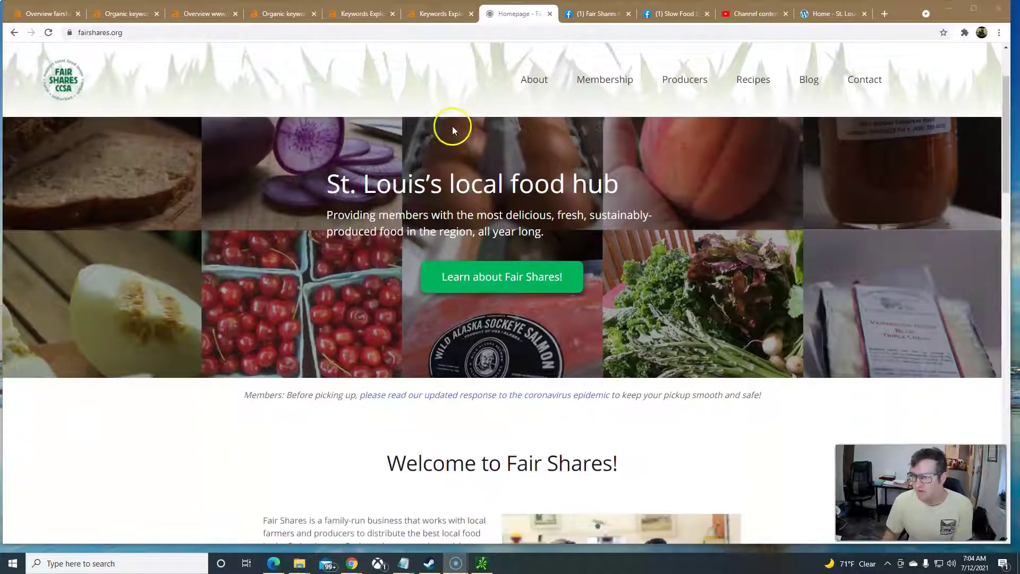
scroll(500, 180, up, 2)
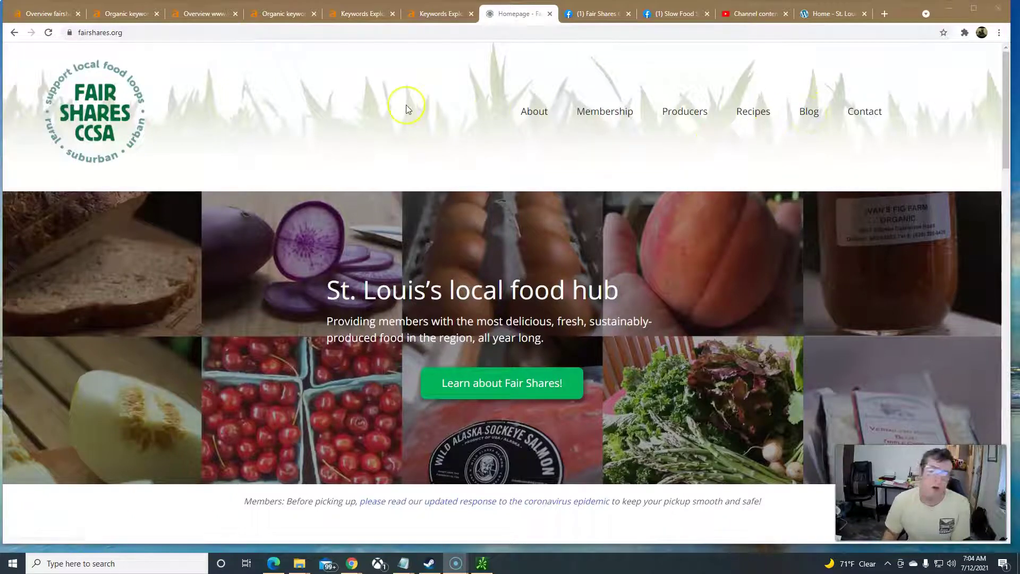
click(387, 112)
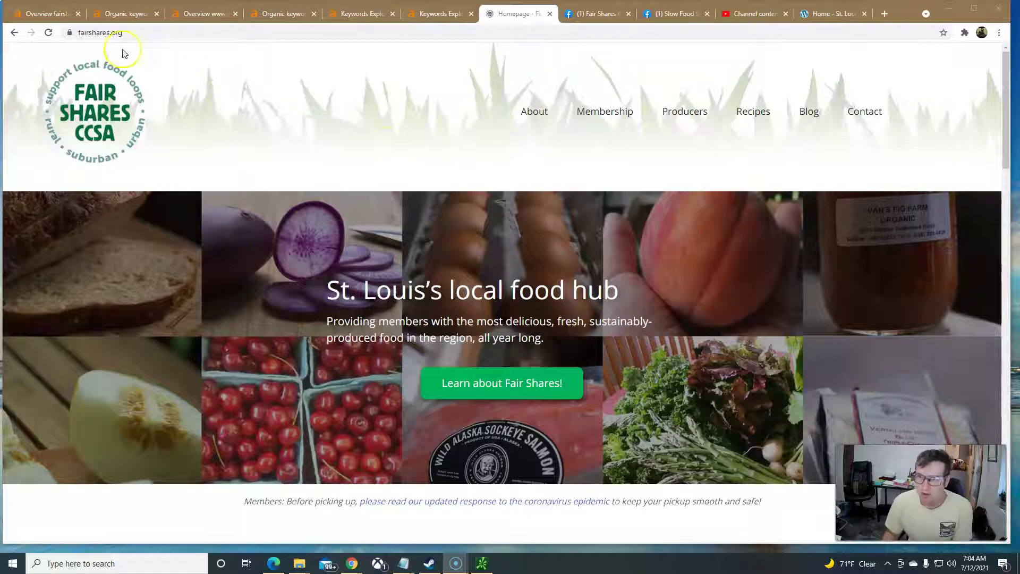
Step: Switch to the Ahrefs overview of fairshares.org and highlight the site's domain rating (DR)
click(43, 14)
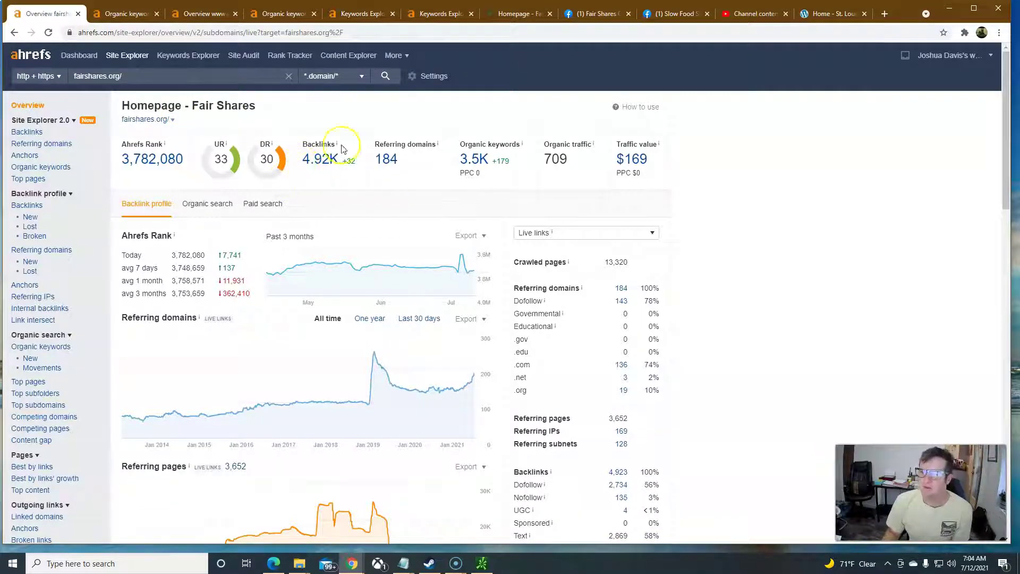
double_click(267, 161)
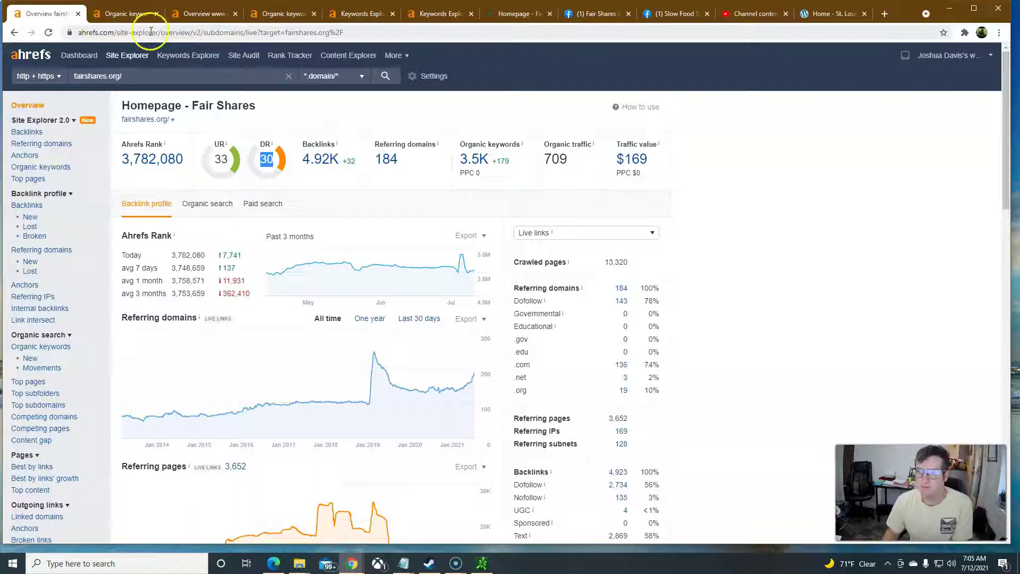
Step: Open the organic keywords report for fairshares.org and highlight the search volume and traffic of the keyword "can you eat grape seeds"
click(127, 13)
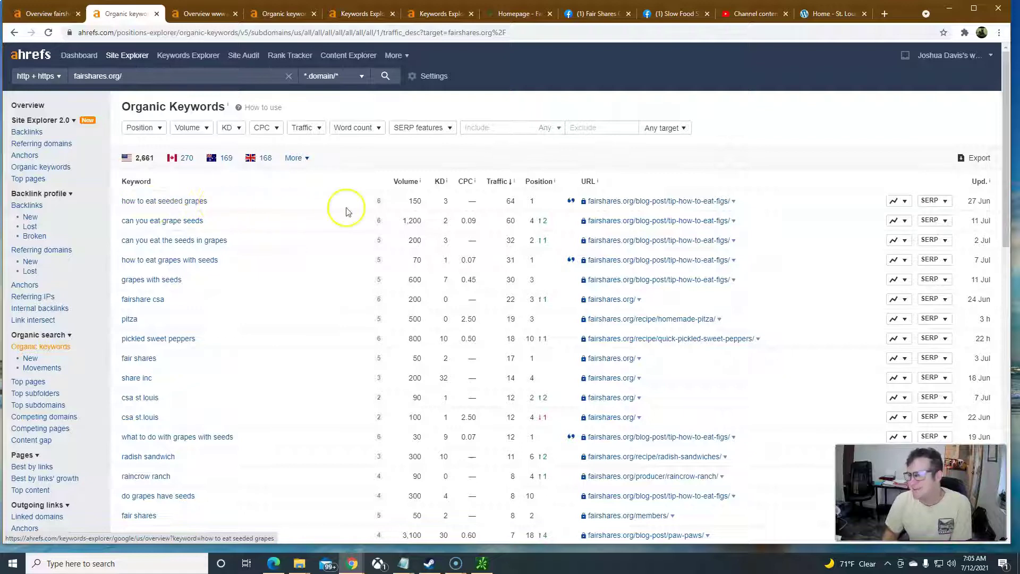
click(531, 203)
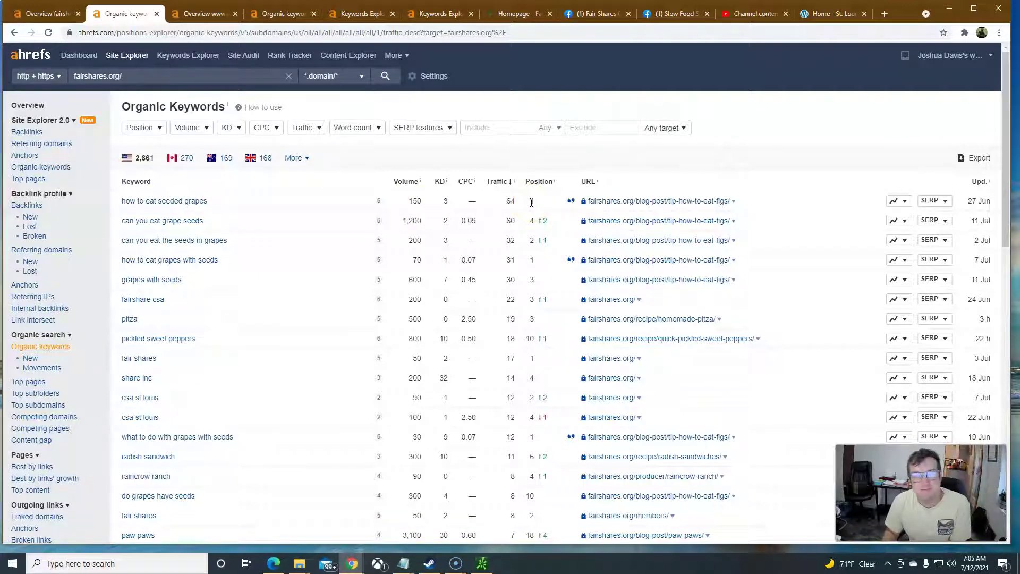
click(520, 207)
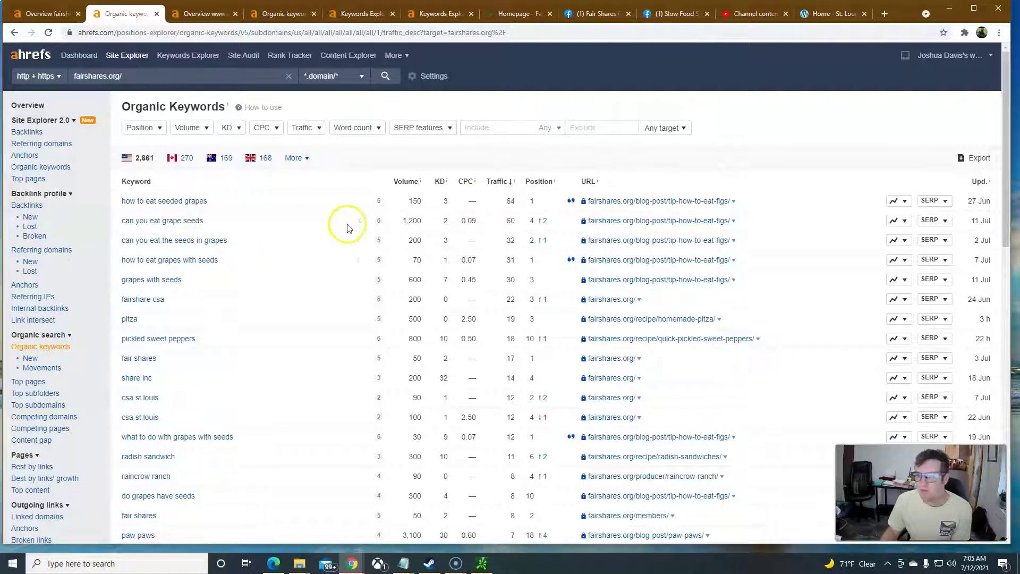
drag(399, 221, 423, 224)
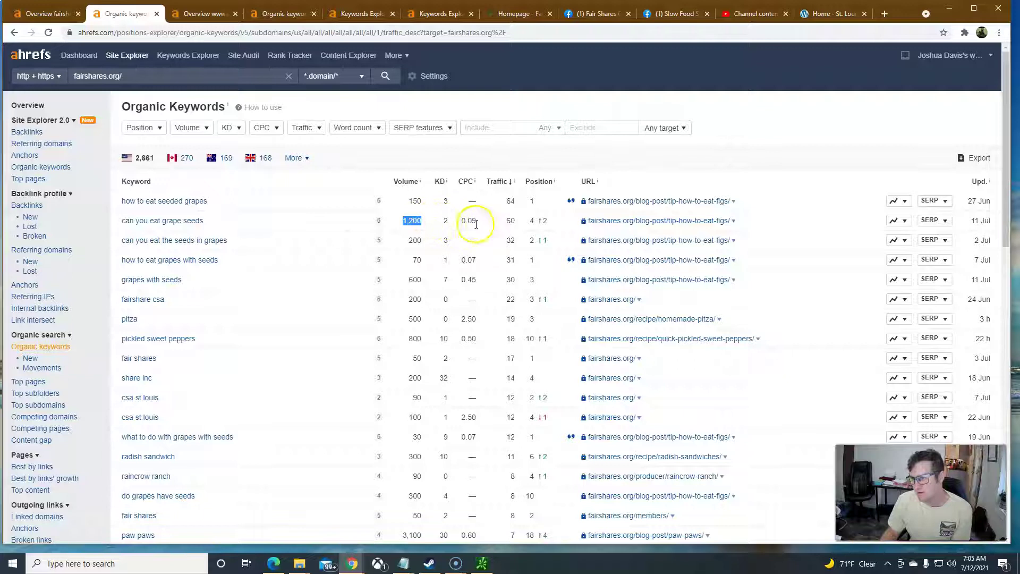
drag(504, 221, 515, 226)
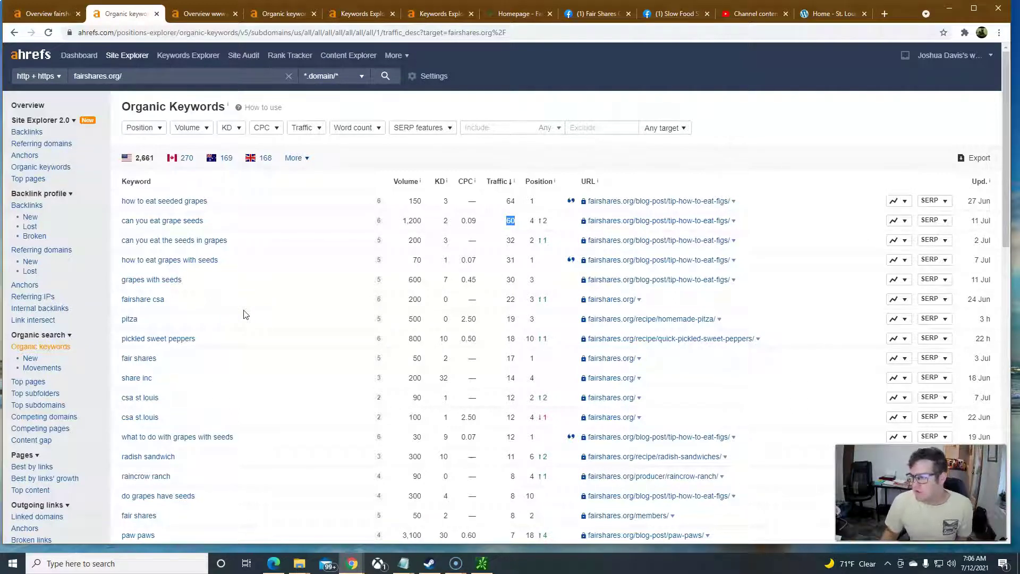
Step: Highlight the search volume and traffic of the keyword "fairshare csa" in the organic keywords report
click(410, 299)
drag(409, 299, 425, 299)
drag(497, 304, 514, 299)
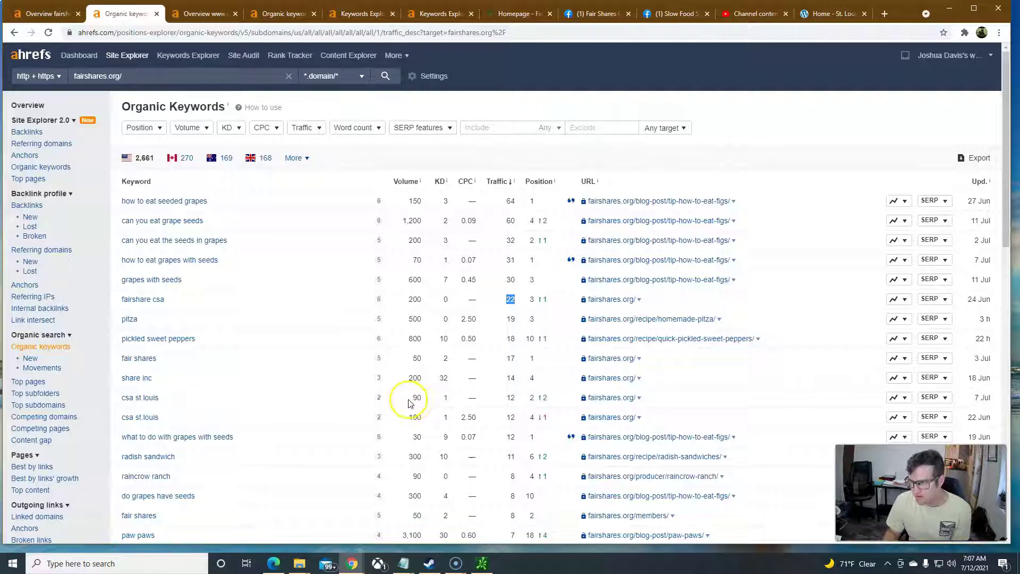
Step: Highlight the traffic and position of both "csa st louis" keyword rows, plus the search volume of the lower row
double_click(512, 399)
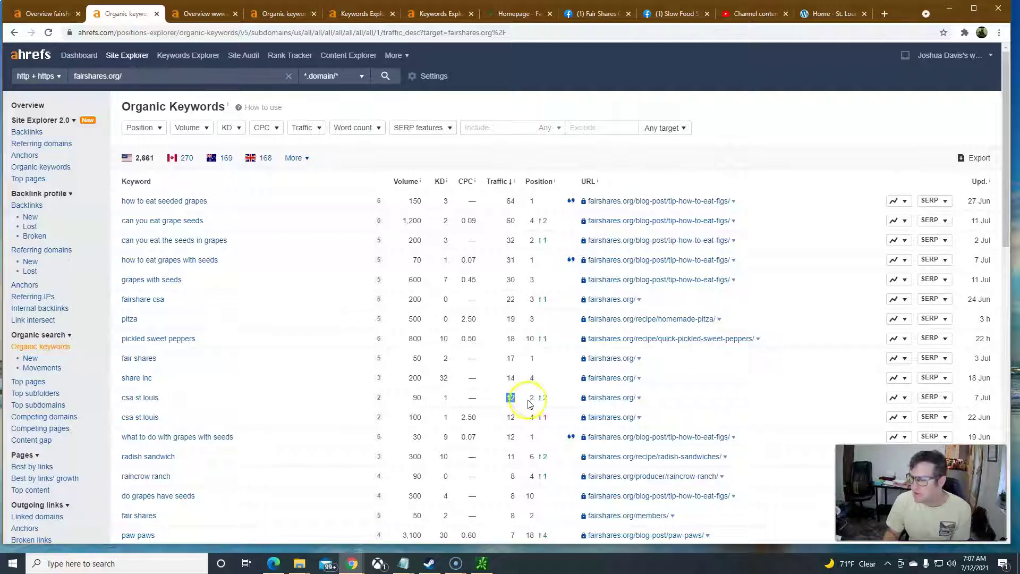
double_click(532, 399)
click(533, 400)
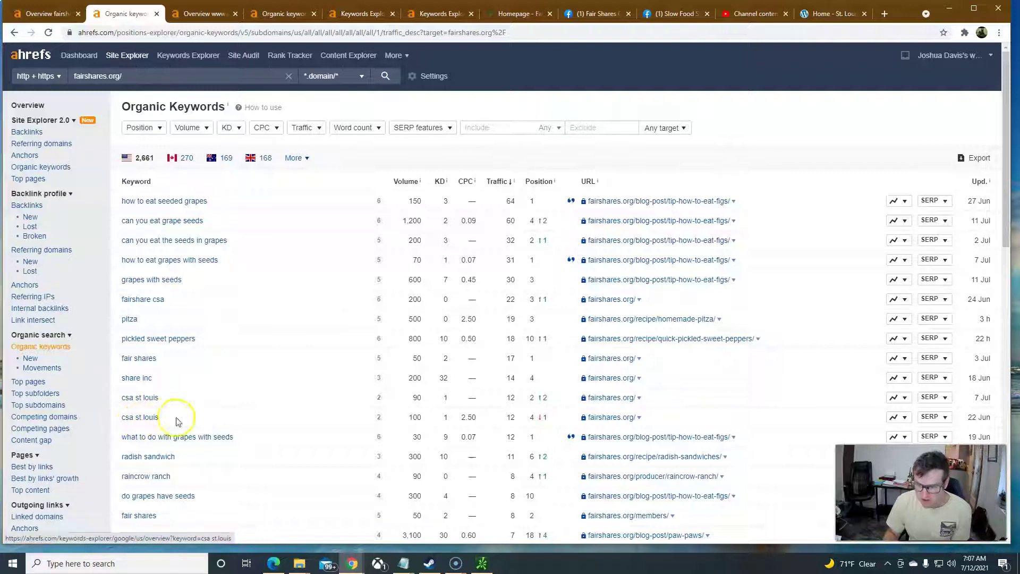
drag(407, 422, 422, 419)
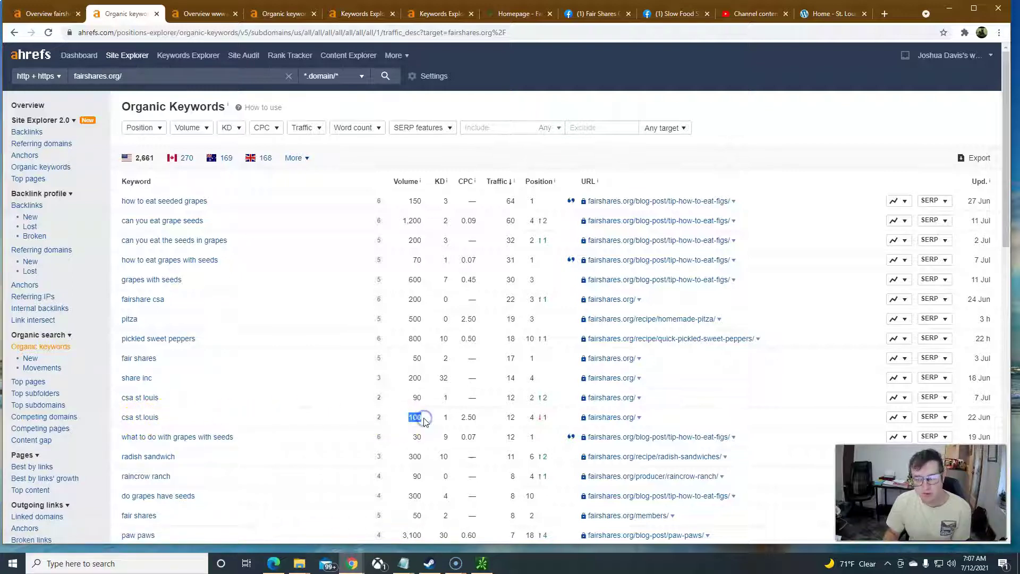
drag(506, 419, 516, 421)
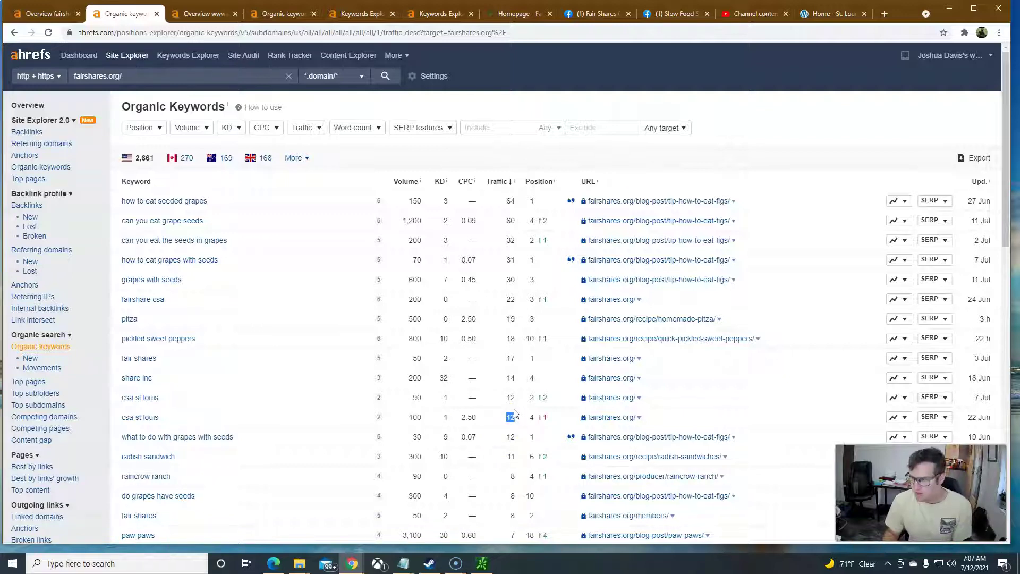
drag(529, 419, 535, 419)
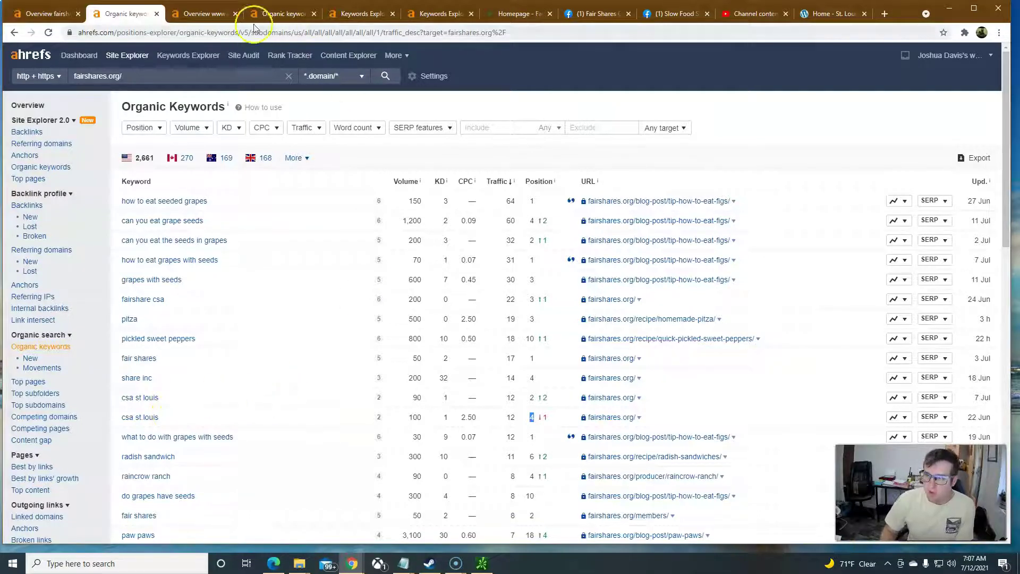
Step: Revisit the Fair Shares homepage, and highlight the lower "csa st louis" row's search volume back in the organic keywords report
click(511, 17)
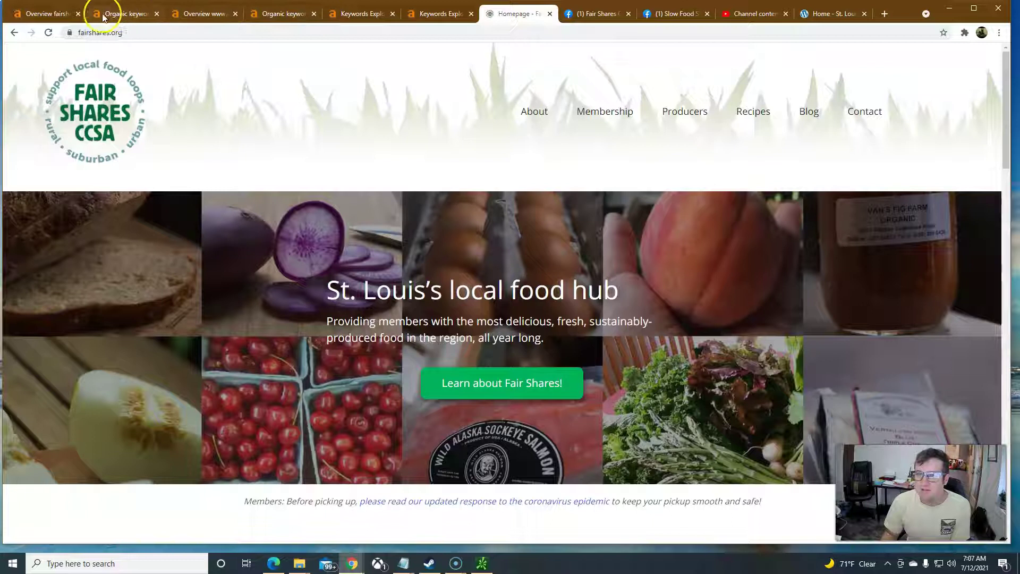
click(40, 14)
click(126, 13)
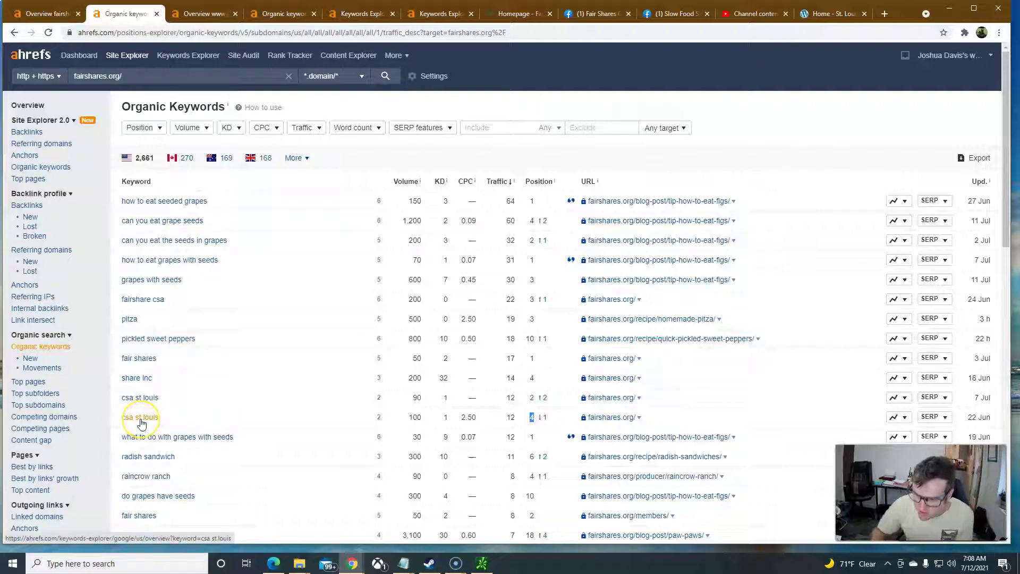
double_click(426, 418)
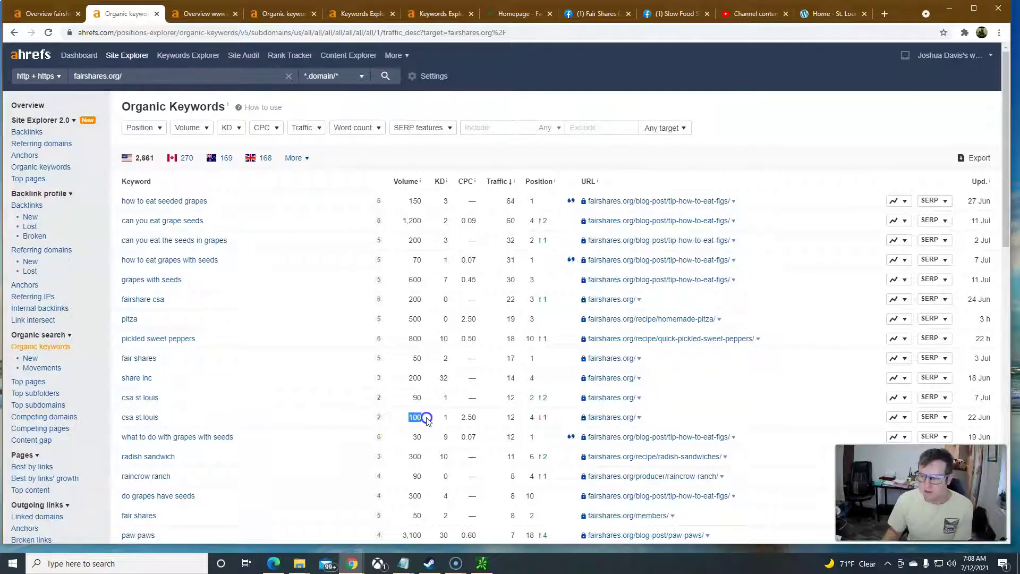
click(128, 404)
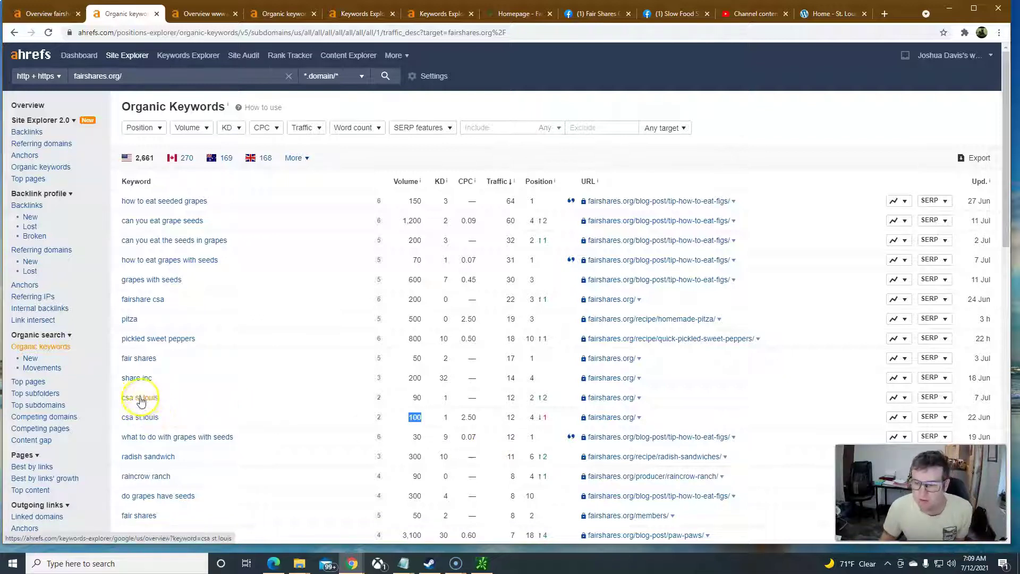
Step: Switch to the localfarmercsa.com homepage, examine it down to the footer, and highlight the St. Louis area mention in the introduction
click(822, 14)
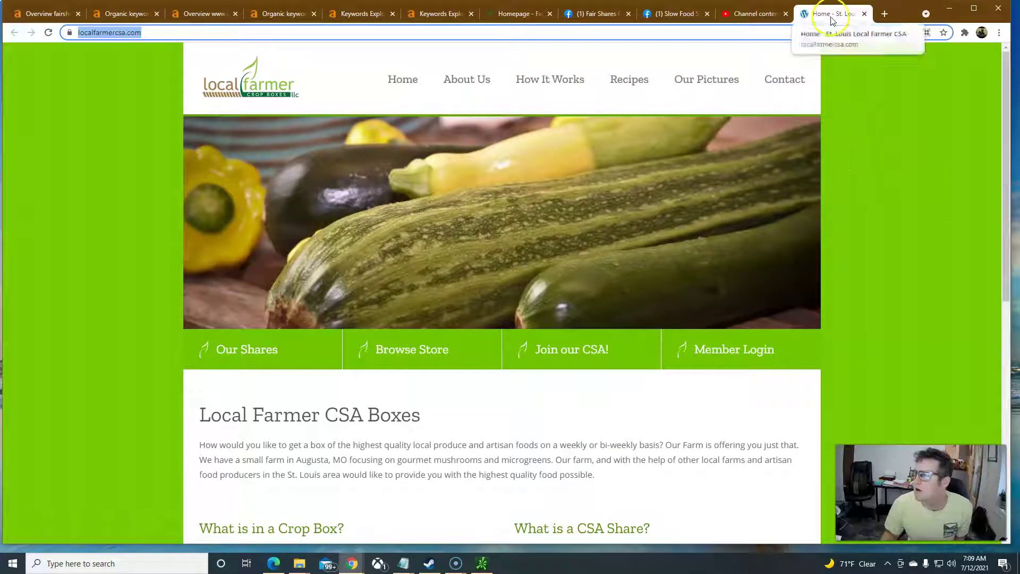
click(285, 100)
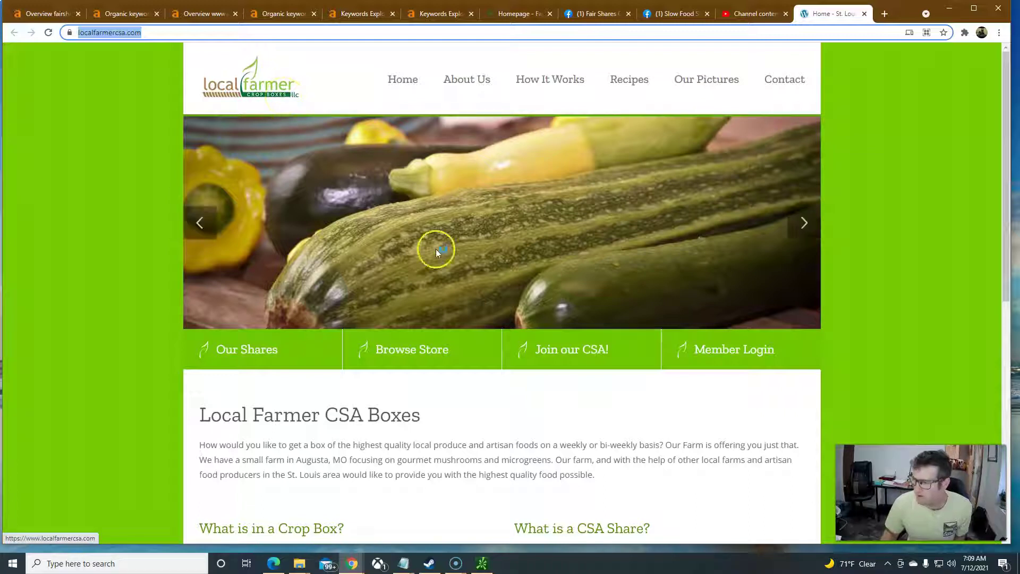
scroll(468, 263, down, 6)
scroll(469, 279, down, 3)
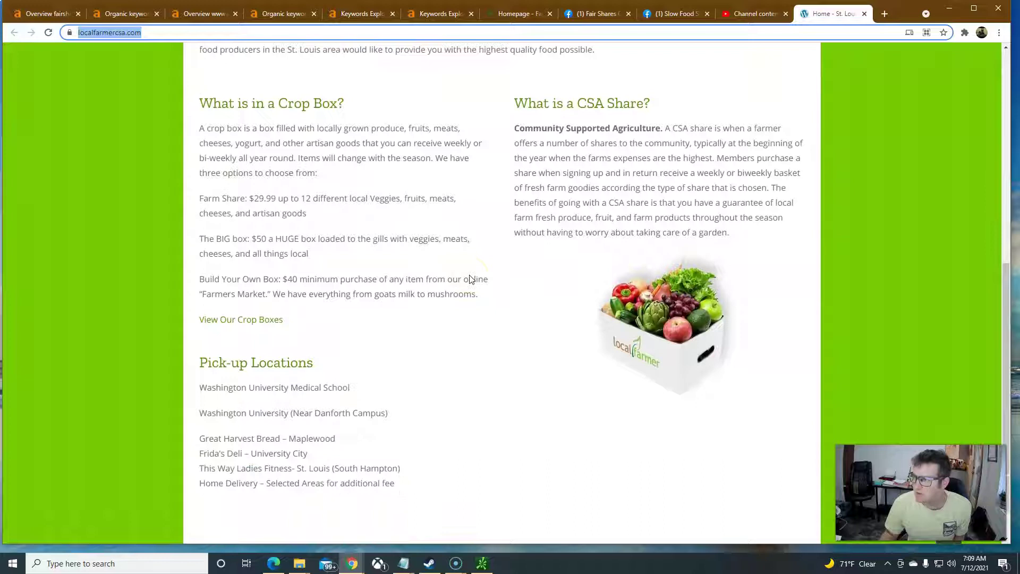
click(468, 275)
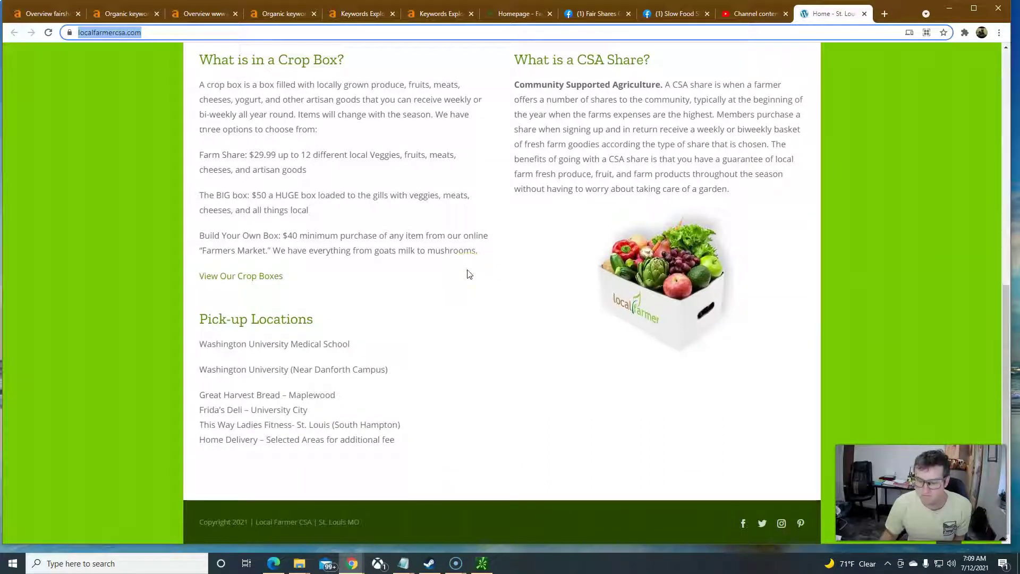
click(451, 270)
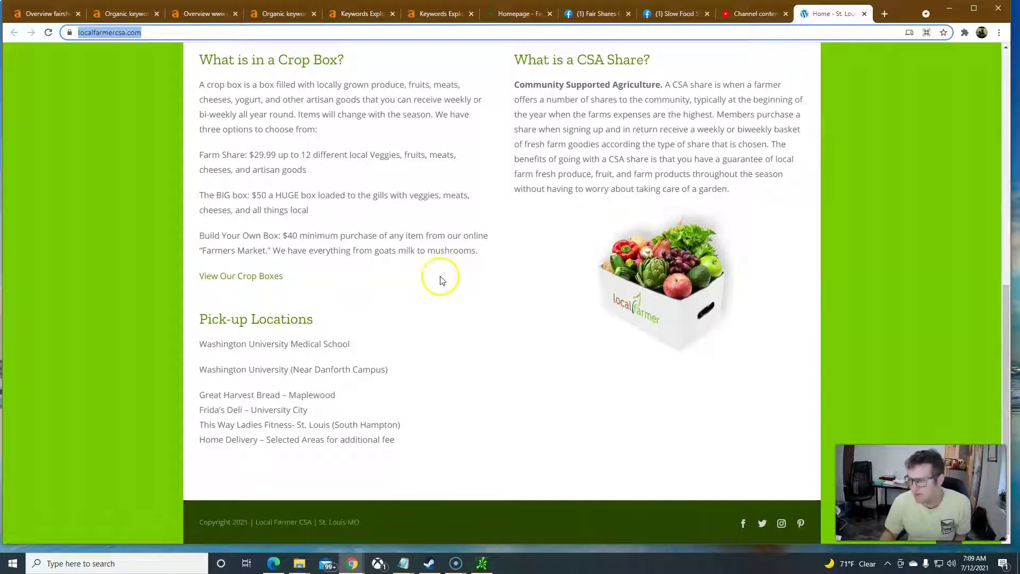
scroll(440, 285, up, 2)
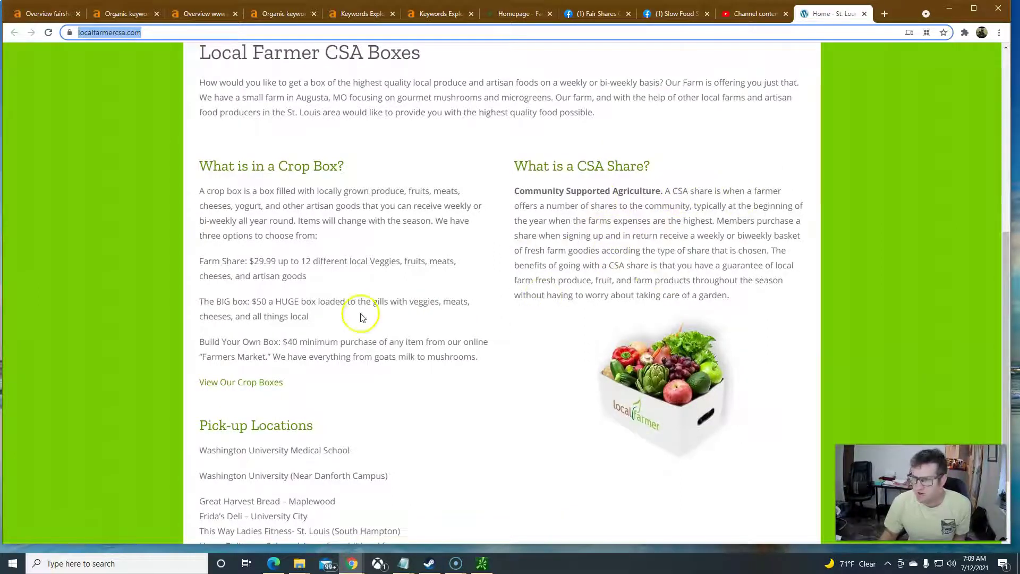
scroll(282, 329, up, 2)
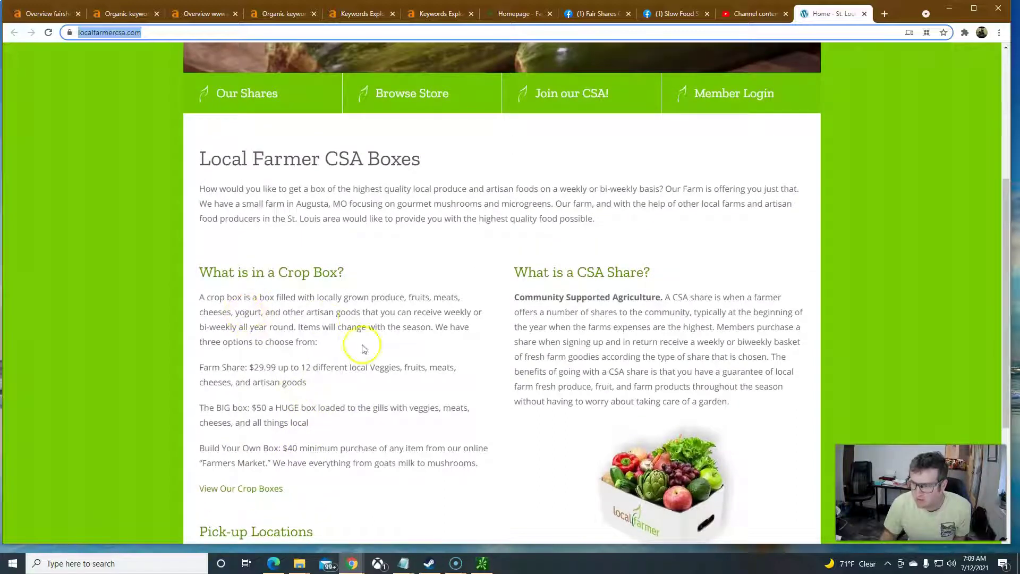
drag(271, 218, 338, 219)
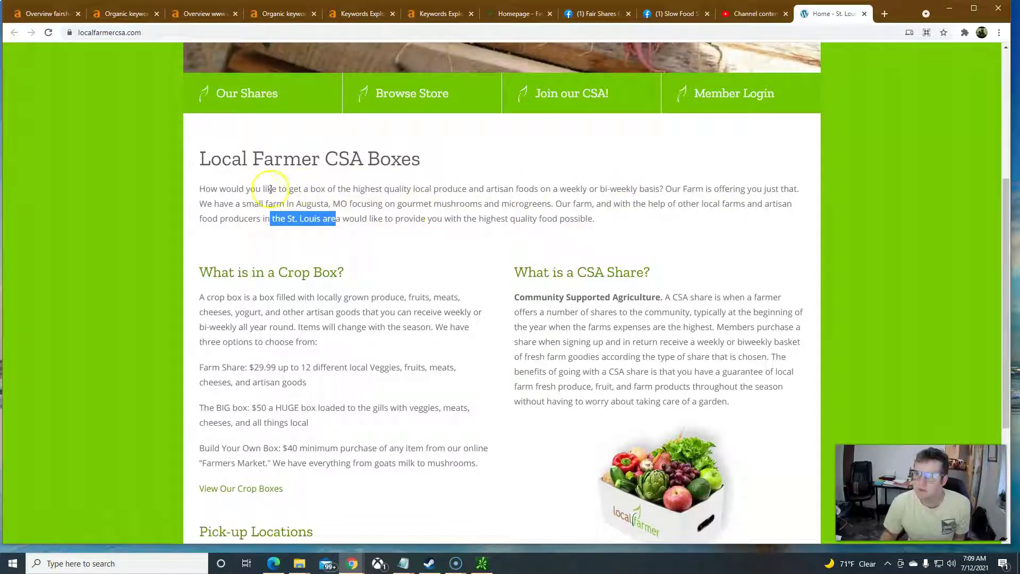
Step: Review the Local Farmer CSA homepage from banner to pick-up locations once more, and compare its top section with the Fair Shares homepage
scroll(352, 262, up, 3)
scroll(462, 311, up, 2)
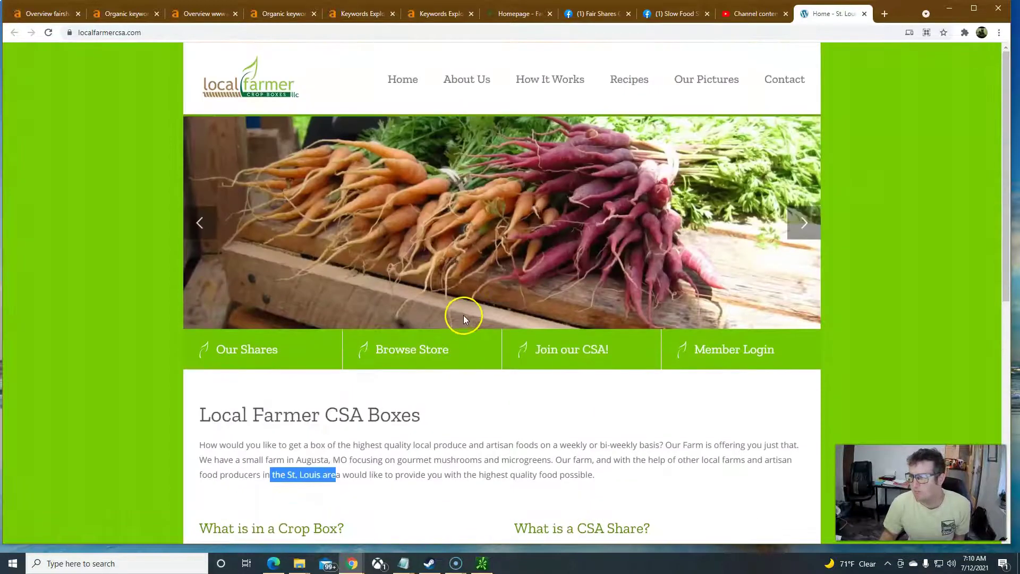
scroll(465, 318, down, 4)
scroll(468, 321, down, 2)
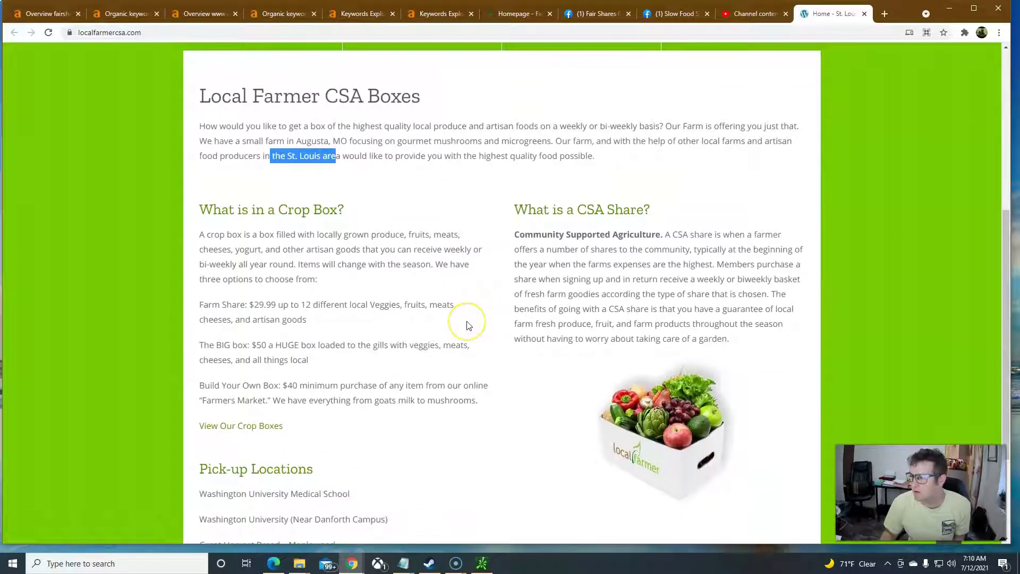
scroll(468, 326, down, 2)
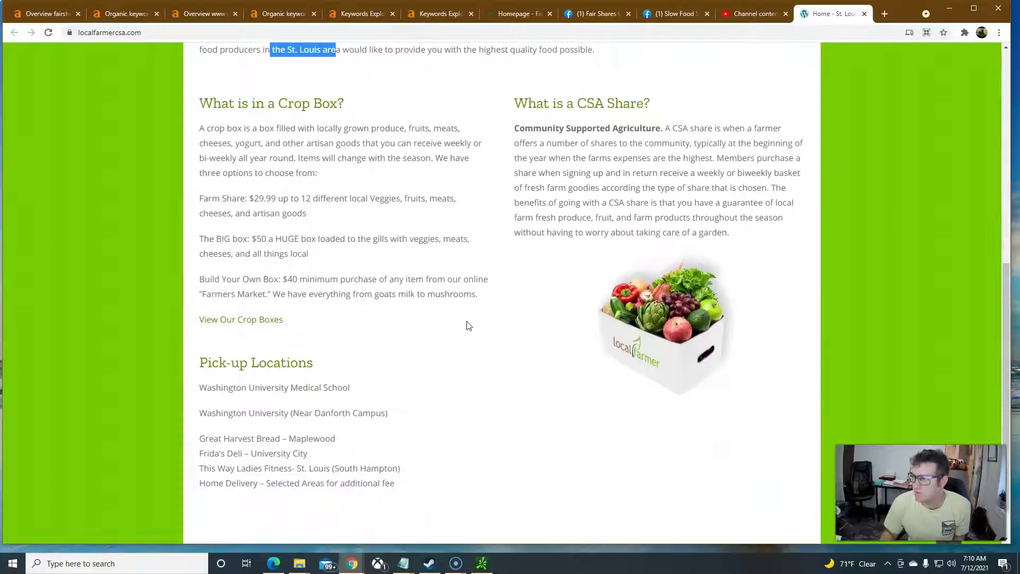
scroll(469, 325, down, 1)
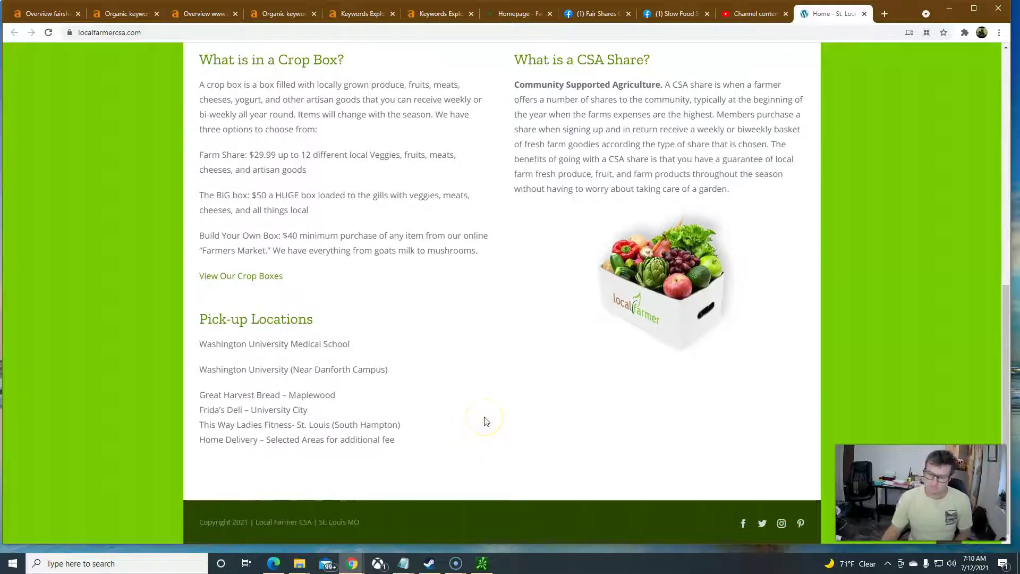
scroll(465, 385, up, 3)
scroll(466, 385, up, 6)
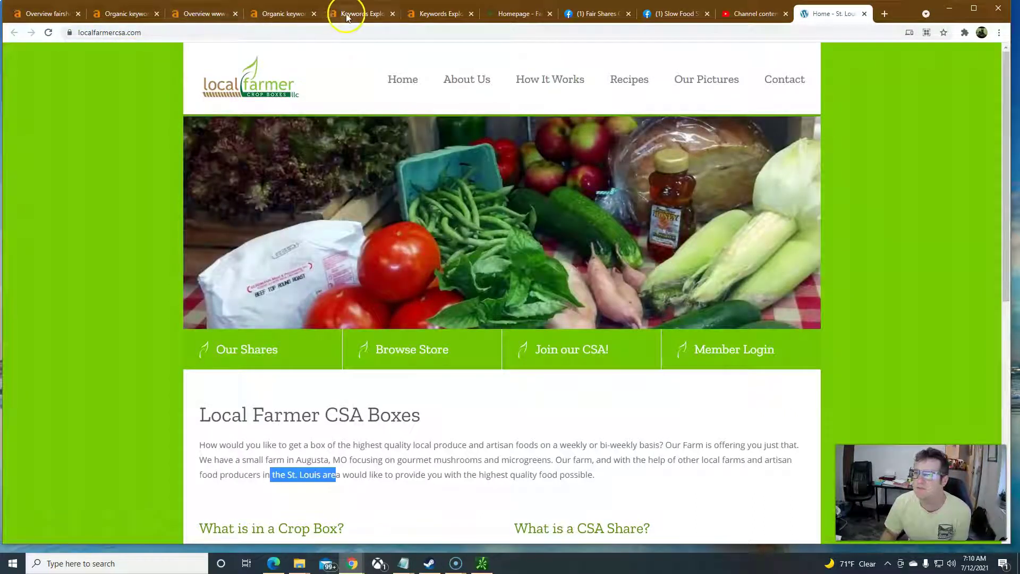
click(518, 16)
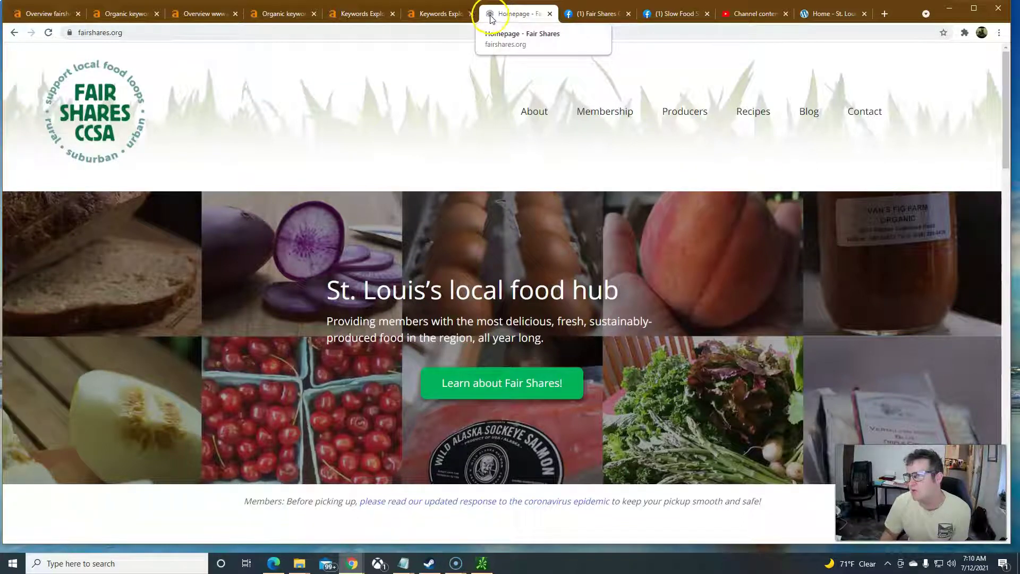
click(805, 16)
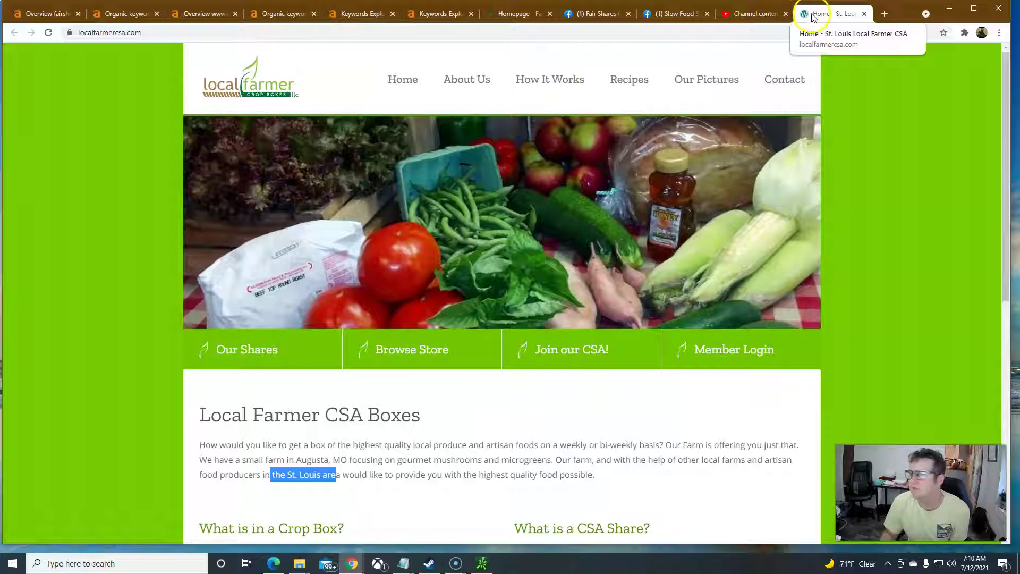
Step: Switch to the Fair Shares CCSA Facebook page and examine the website link in its About section
click(589, 13)
scroll(371, 398, down, 3)
scroll(372, 396, down, 1)
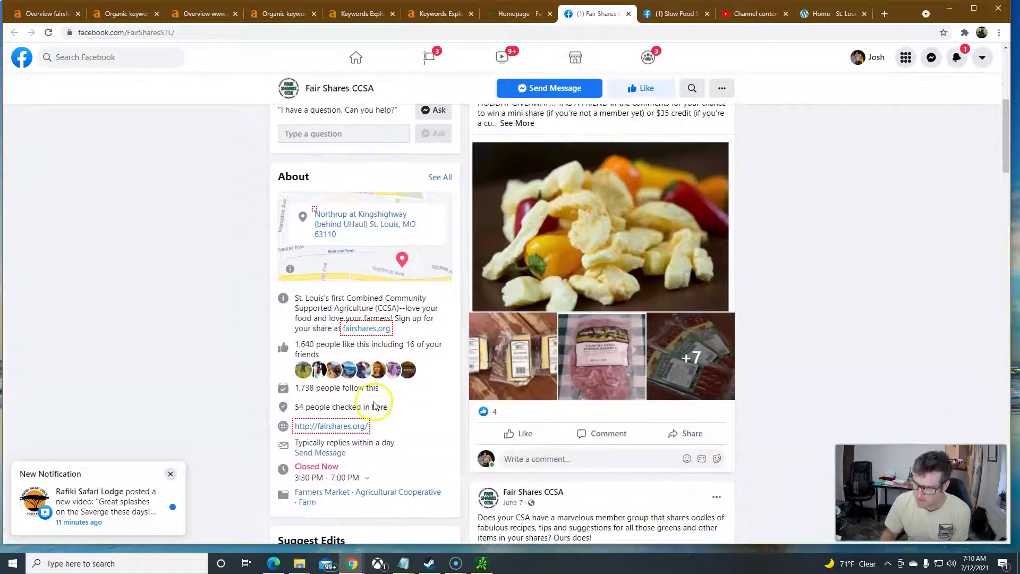
scroll(412, 417, down, 1)
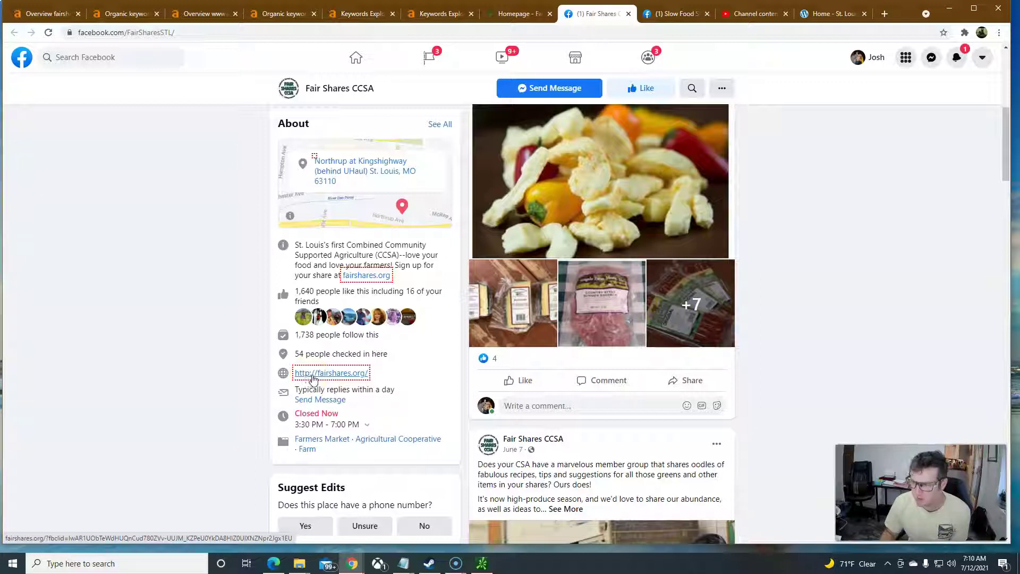
click(317, 378)
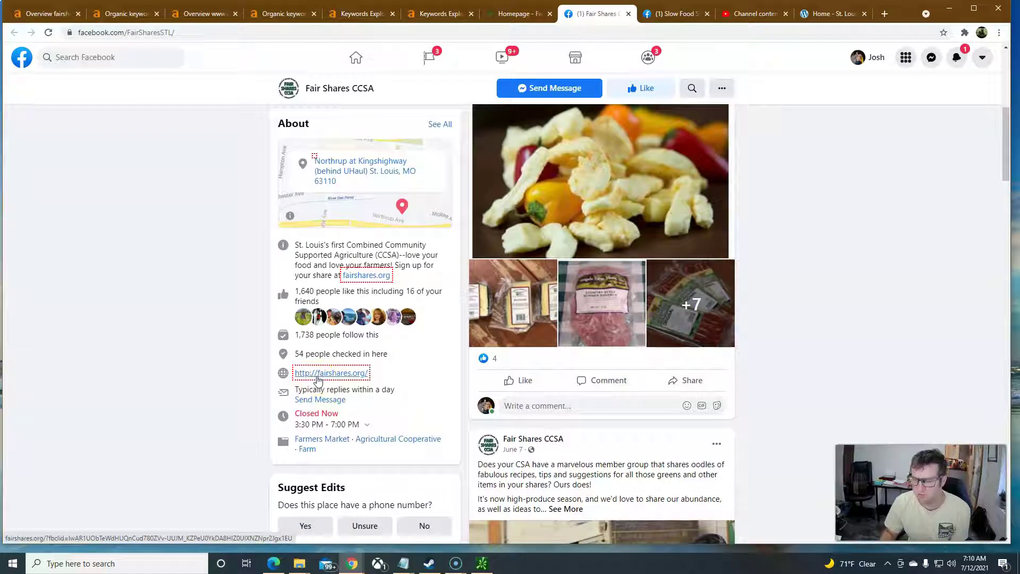
click(306, 378)
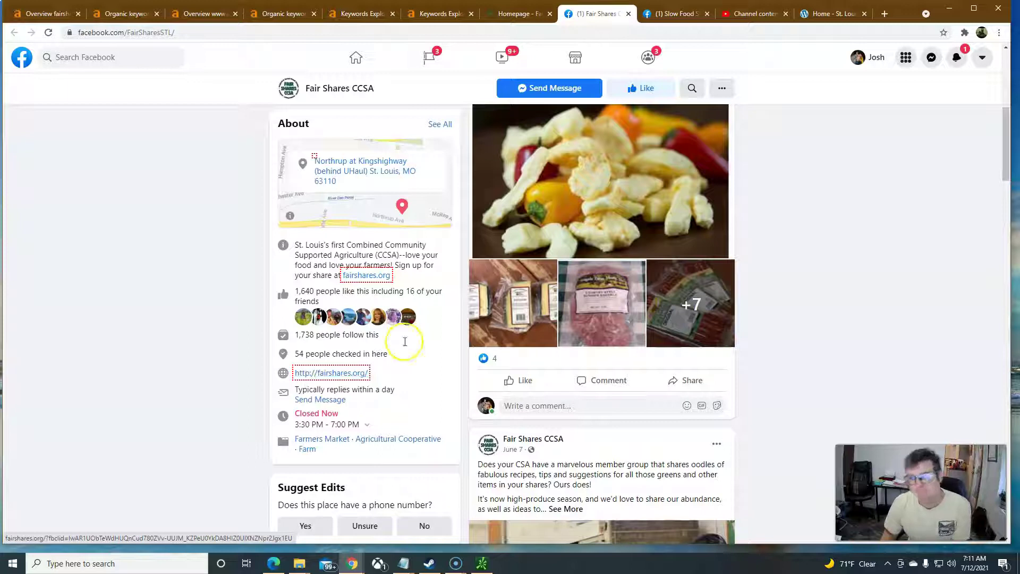
Step: Return to the Fair Shares homepage and reveal its full web address, including the https prefix
click(503, 16)
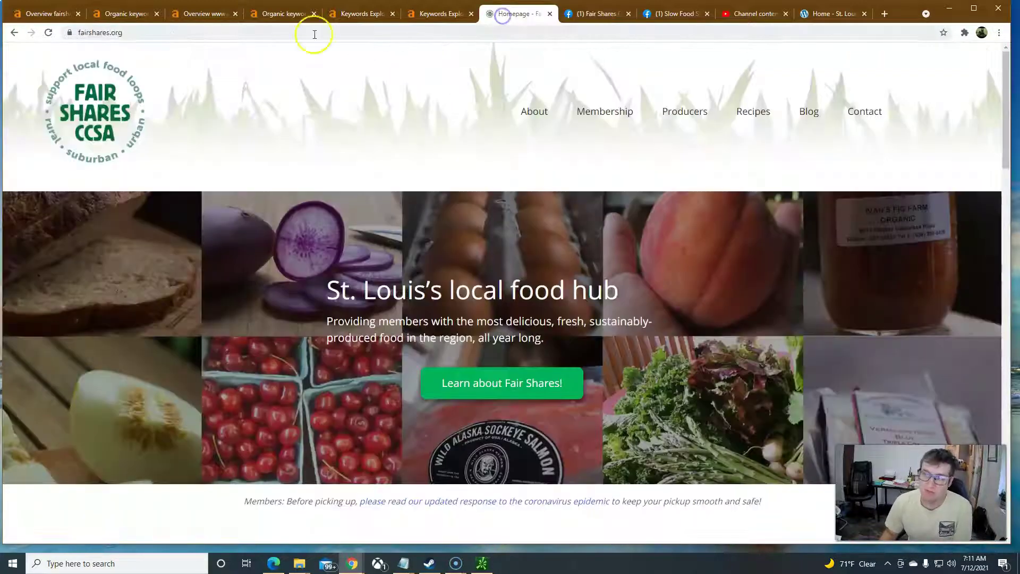
click(78, 33)
click(88, 33)
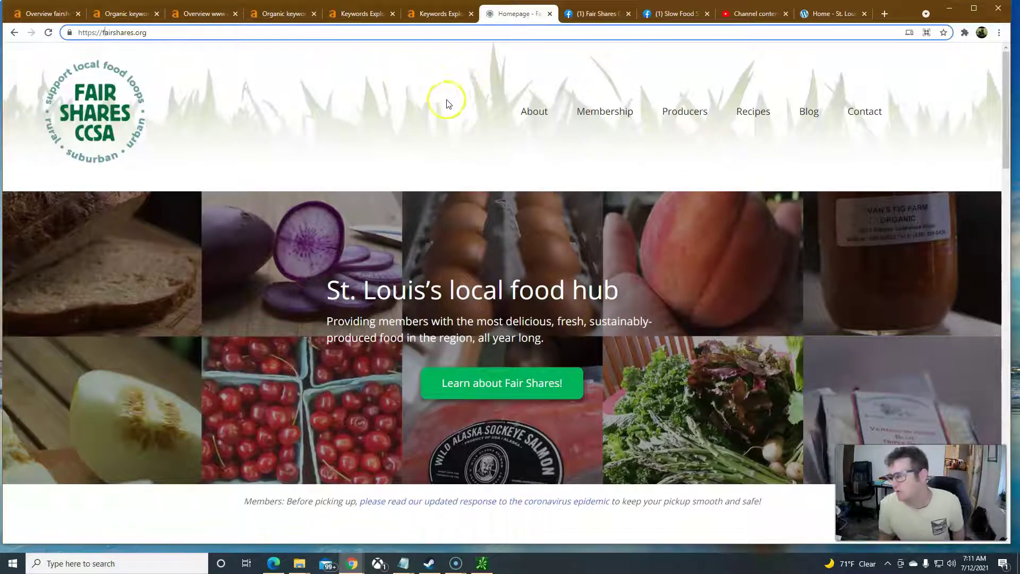
Step: Review the Fair Shares homepage from the hero banner to the end of the "Welcome to Fair Shares!" text
scroll(457, 155, down, 1)
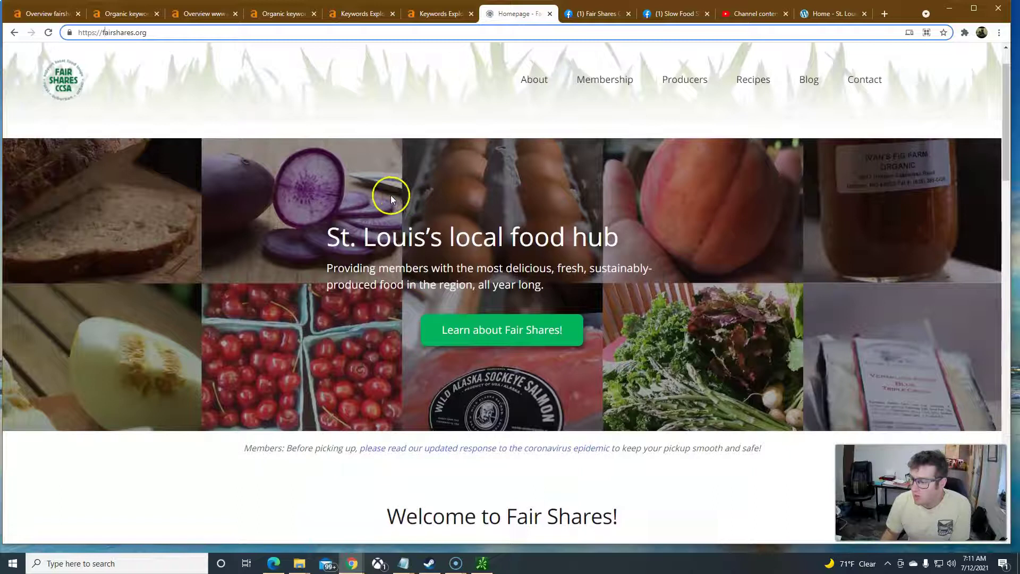
scroll(383, 197, down, 4)
scroll(546, 308, down, 2)
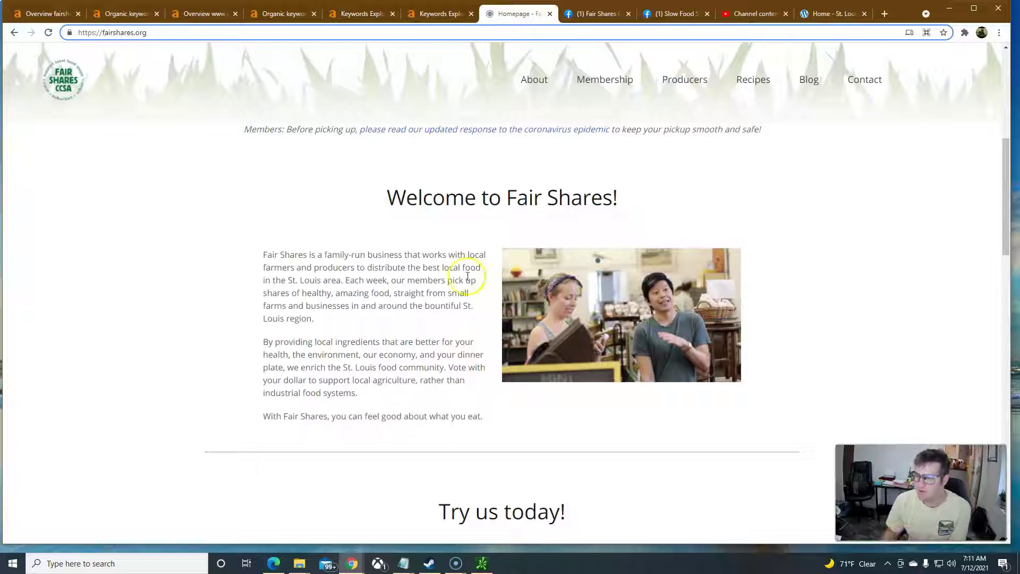
scroll(313, 272, up, 2)
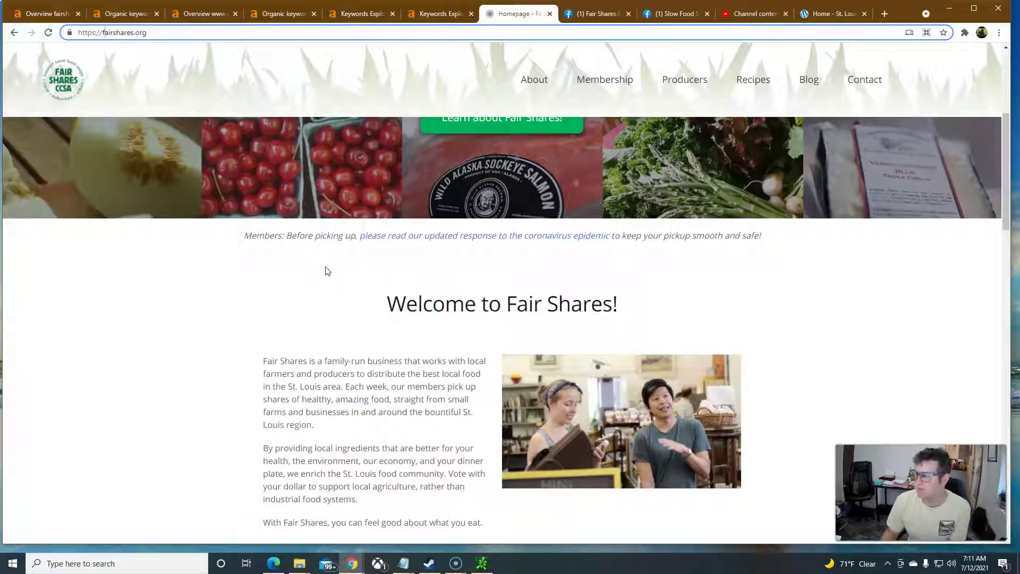
click(330, 265)
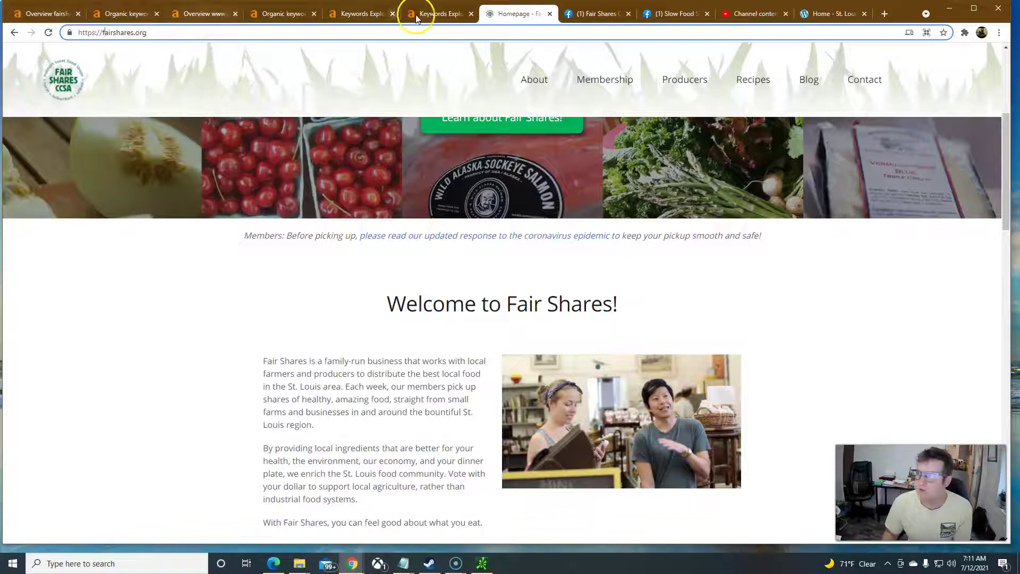
Step: Switch to the Ahrefs overview of fairshares.org and highlight the site's organic traffic figure
click(43, 13)
drag(567, 167, 543, 159)
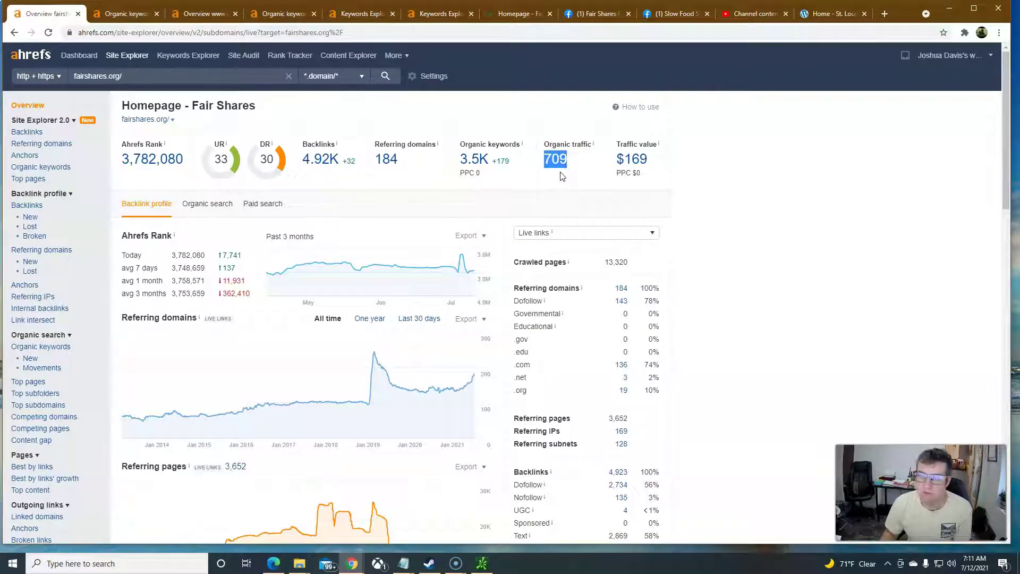
click(559, 176)
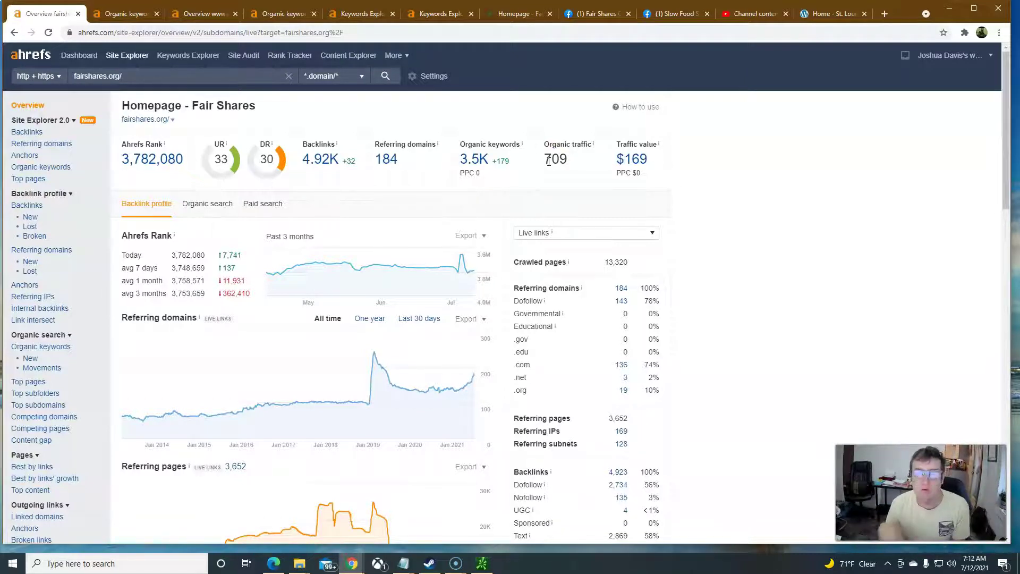
drag(546, 161, 568, 161)
click(558, 172)
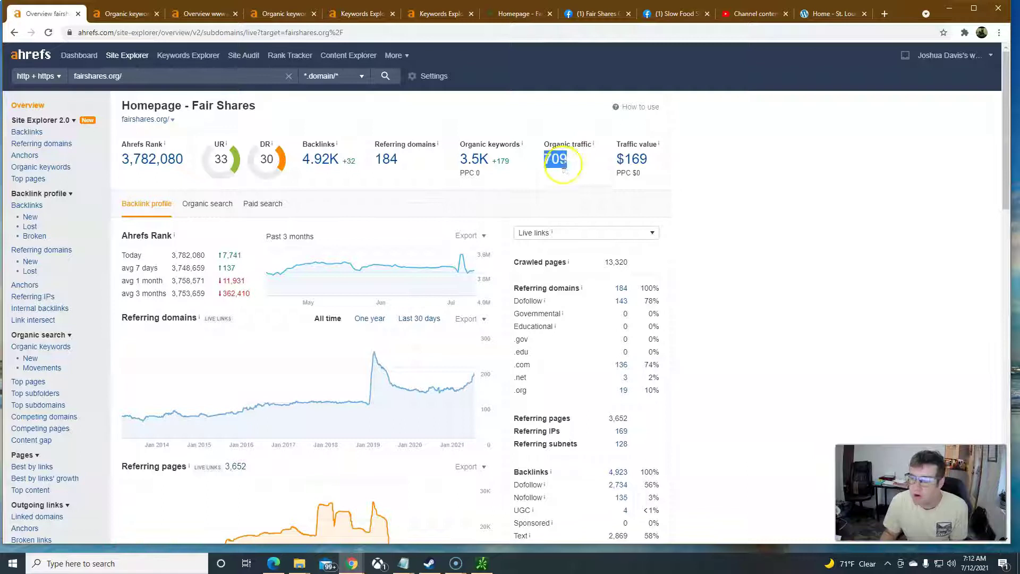
click(558, 174)
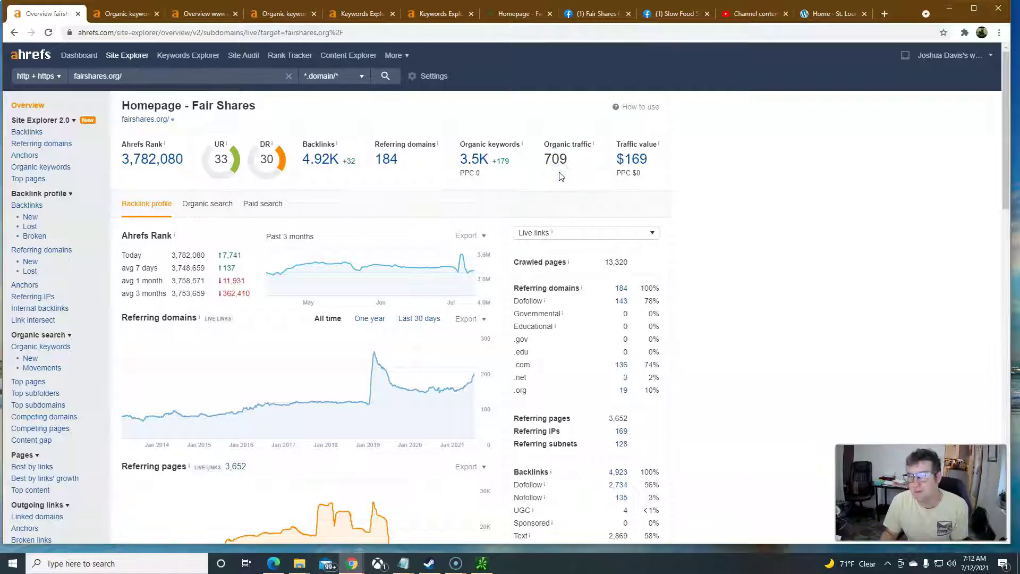